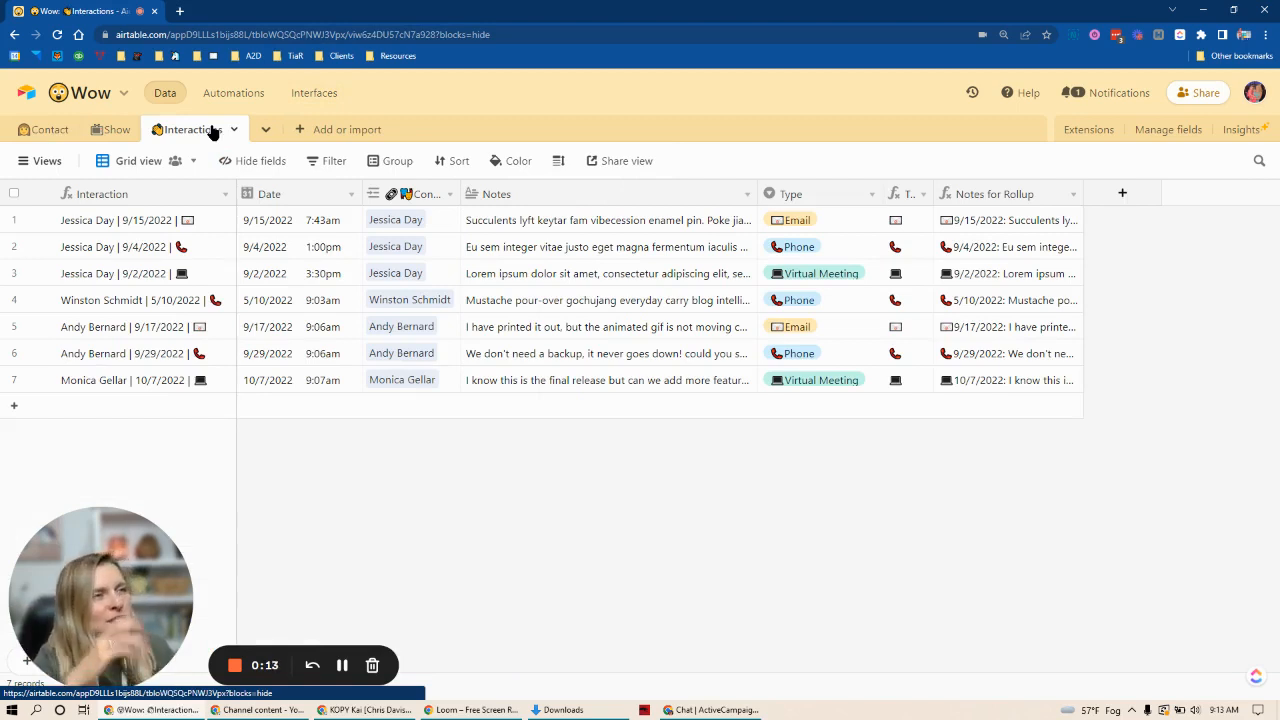
# Step: Add a new record to the Interactions table and set its date to 9/15/2022
pyautogui.click(12, 411)
pyautogui.click(289, 407)
pyautogui.click(289, 407)
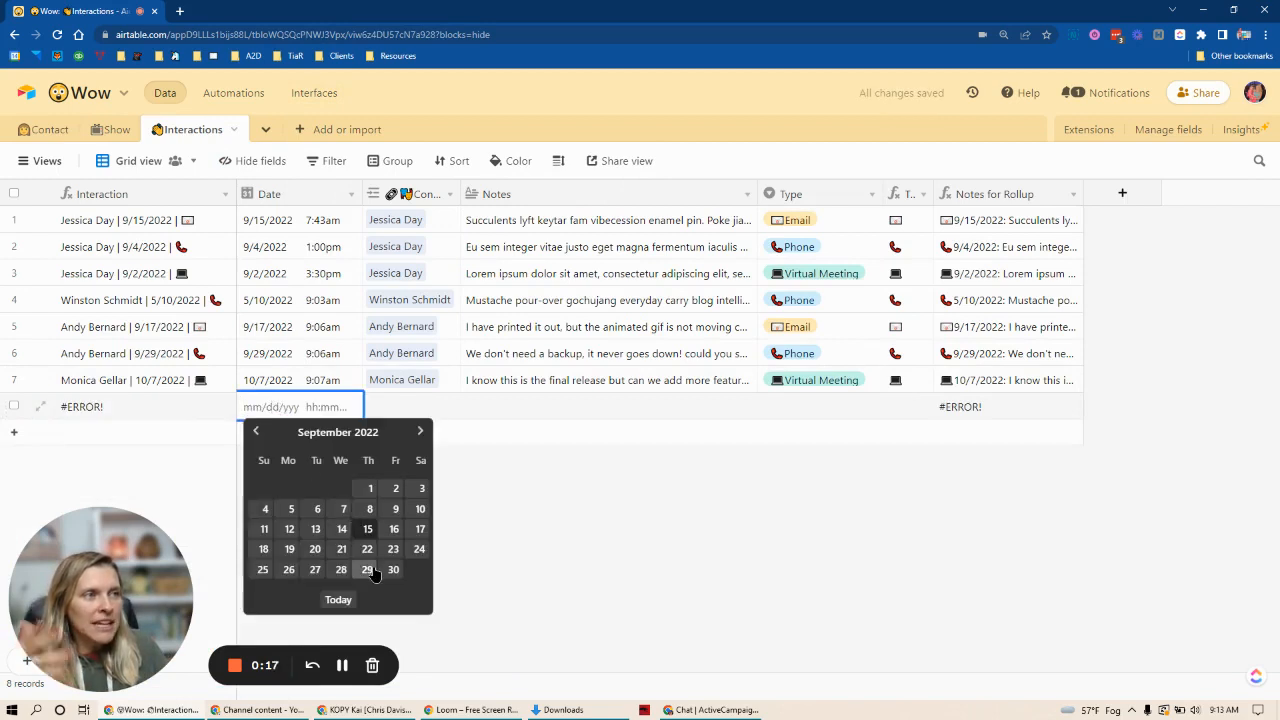
pyautogui.click(367, 532)
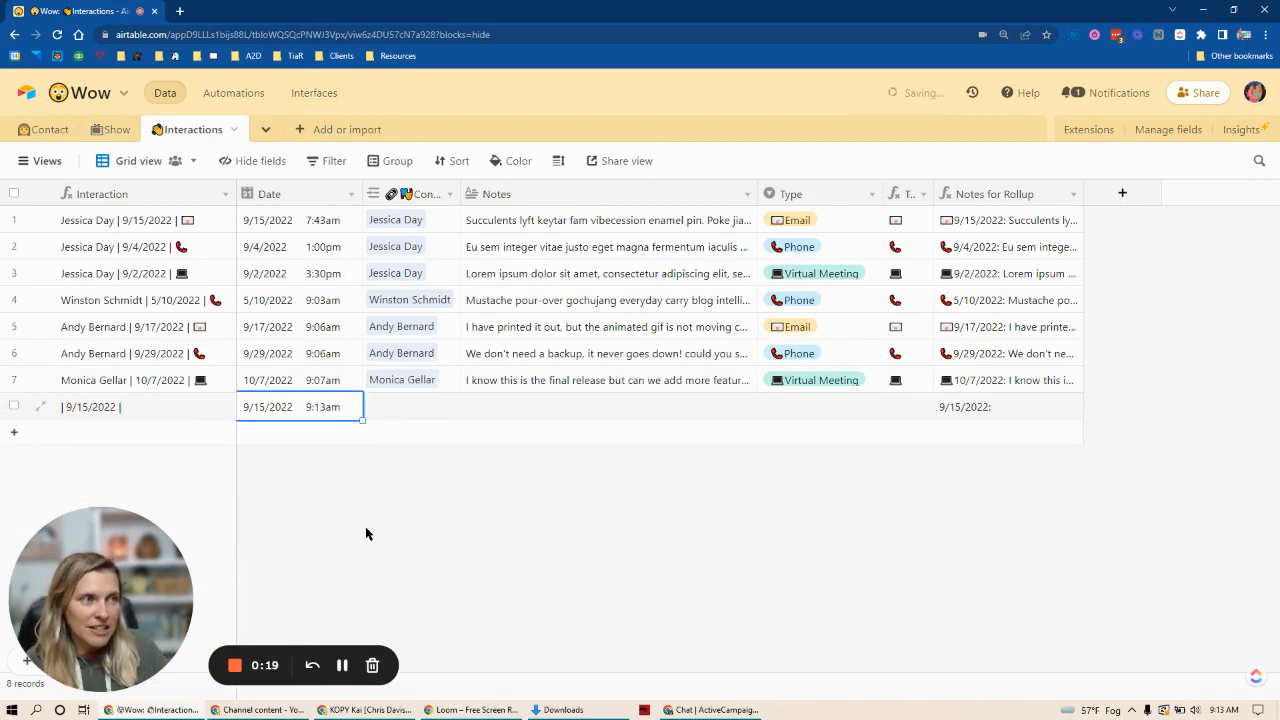
# Step: Link an existing contact to the new interaction record
pyautogui.click(388, 412)
pyautogui.click(386, 418)
pyautogui.scroll(-10, 480, 480)
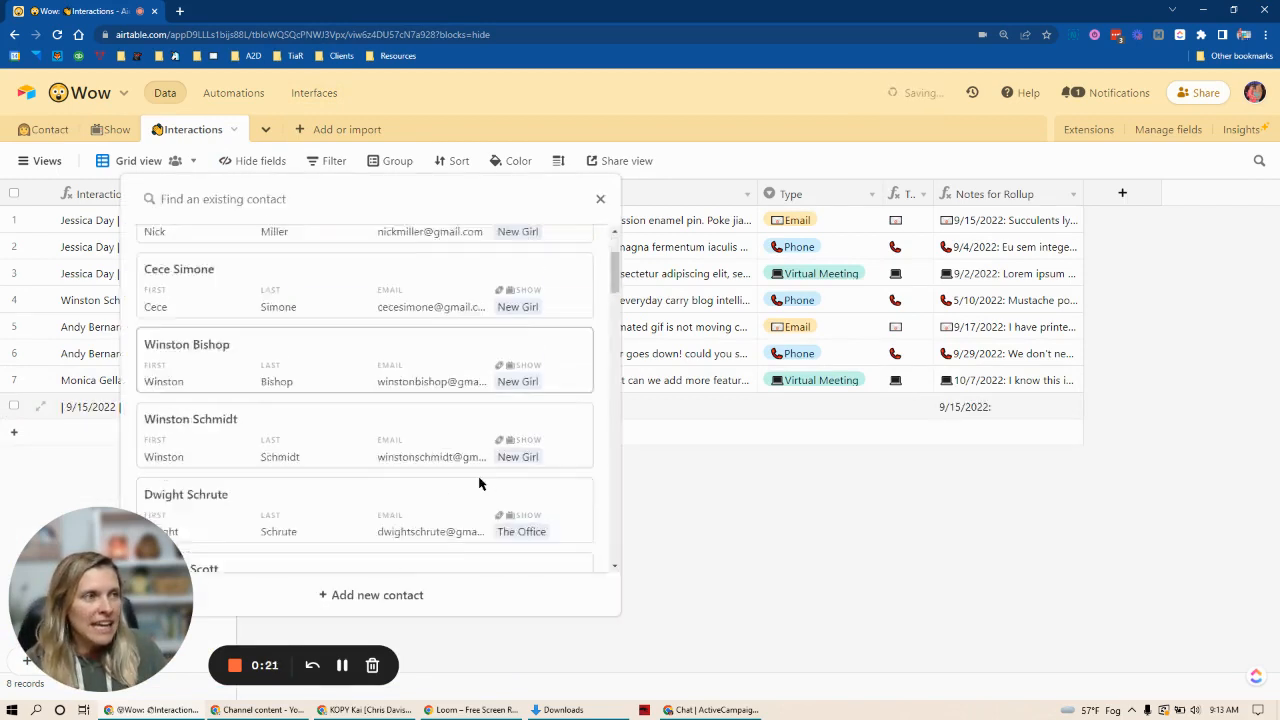
pyautogui.click(271, 408)
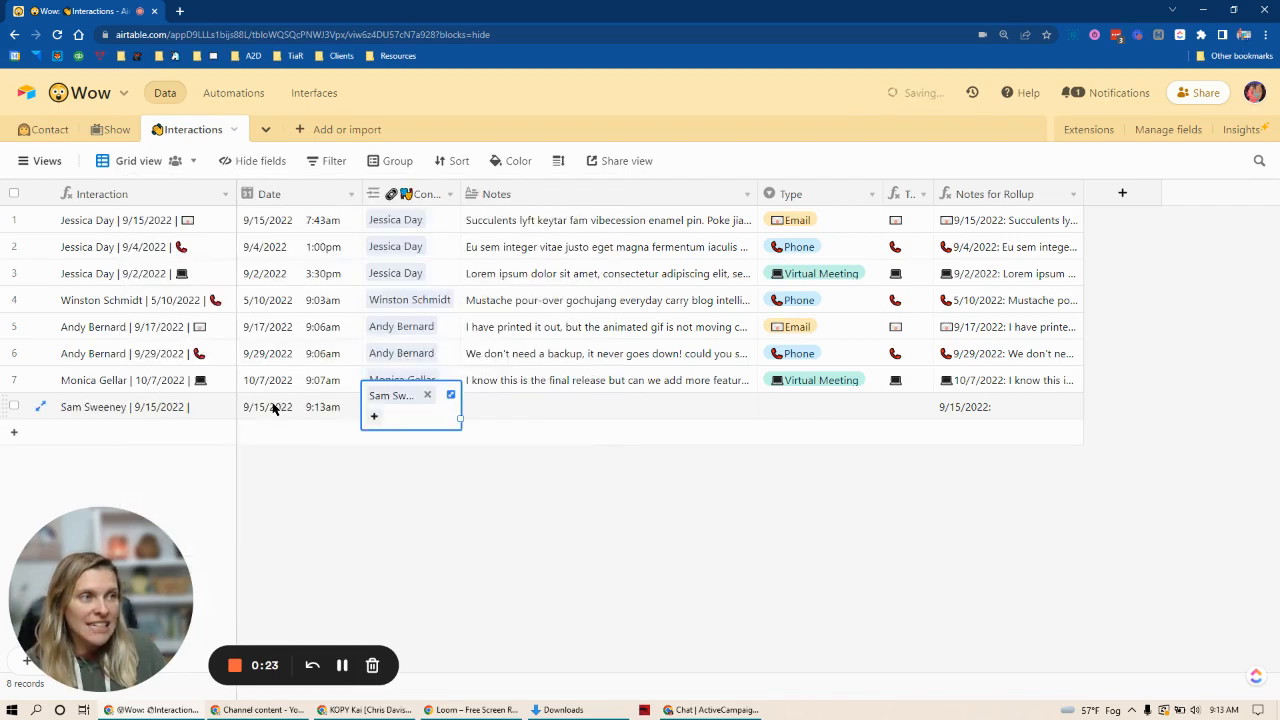
pyautogui.click(545, 520)
# Step: Enter "Notes go here." in the new interaction's Notes field
pyautogui.click(507, 411)
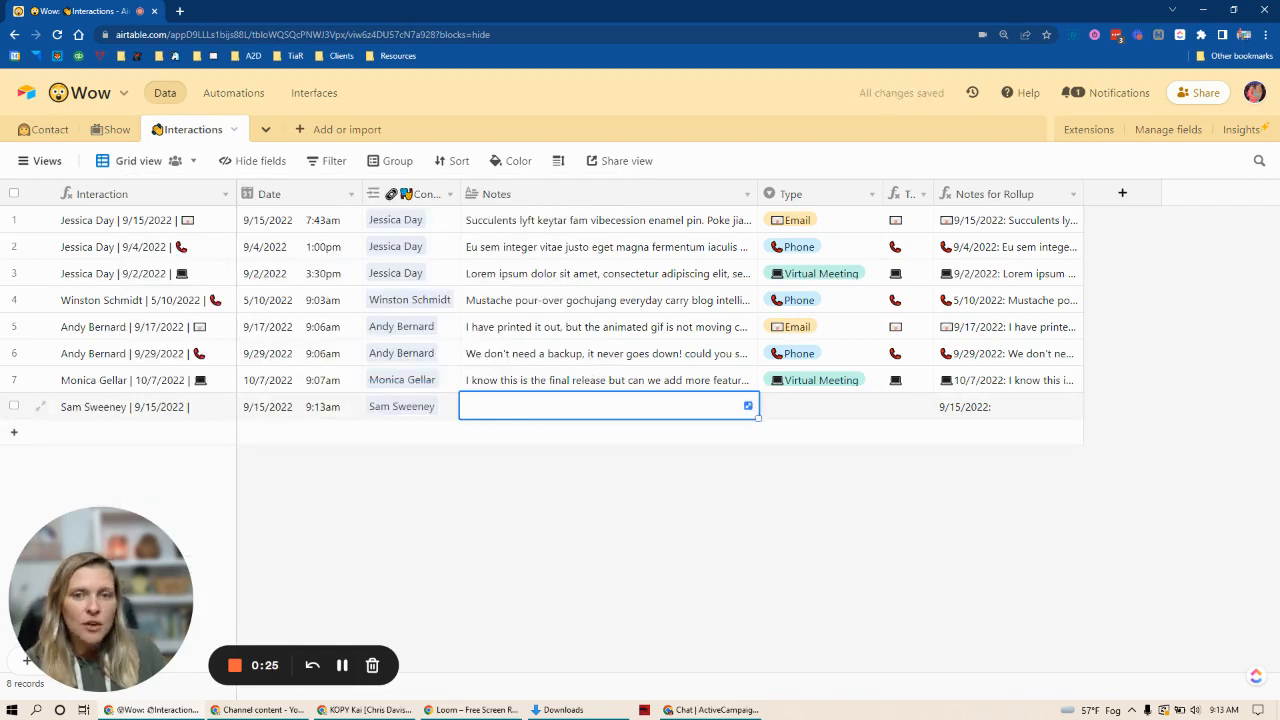
pyautogui.click(580, 406)
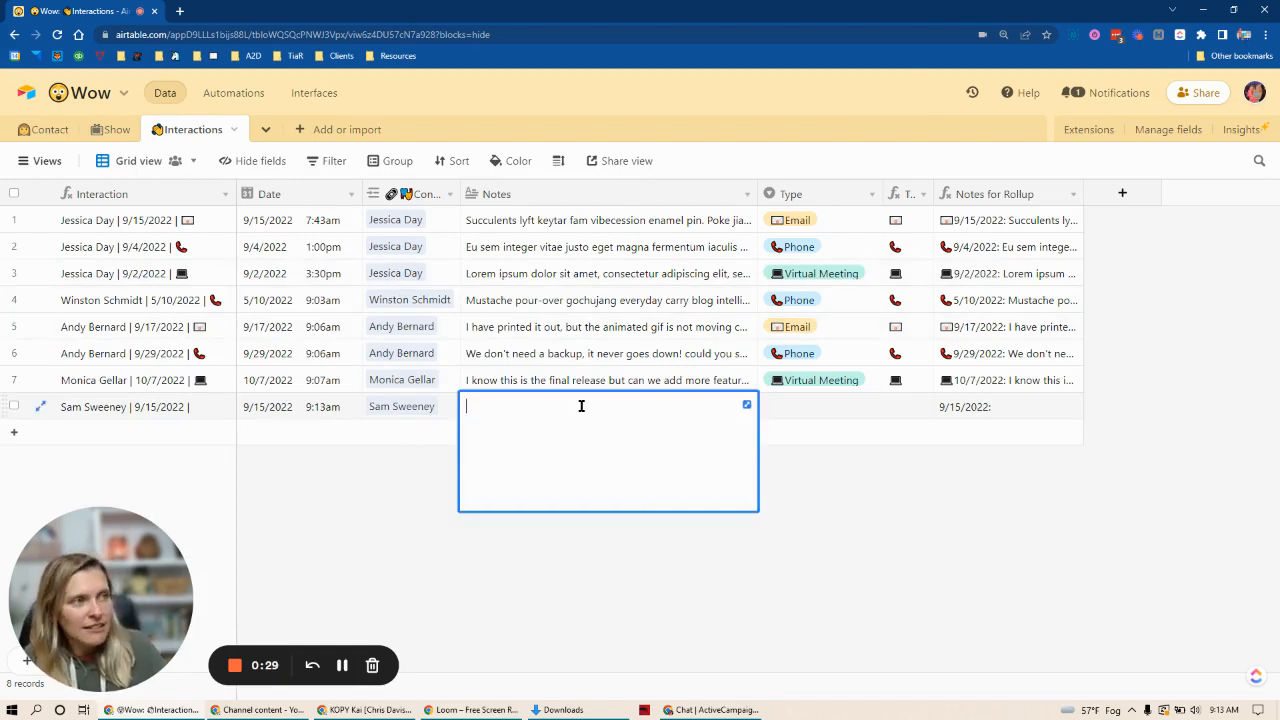
pyautogui.write('Notes go here.')
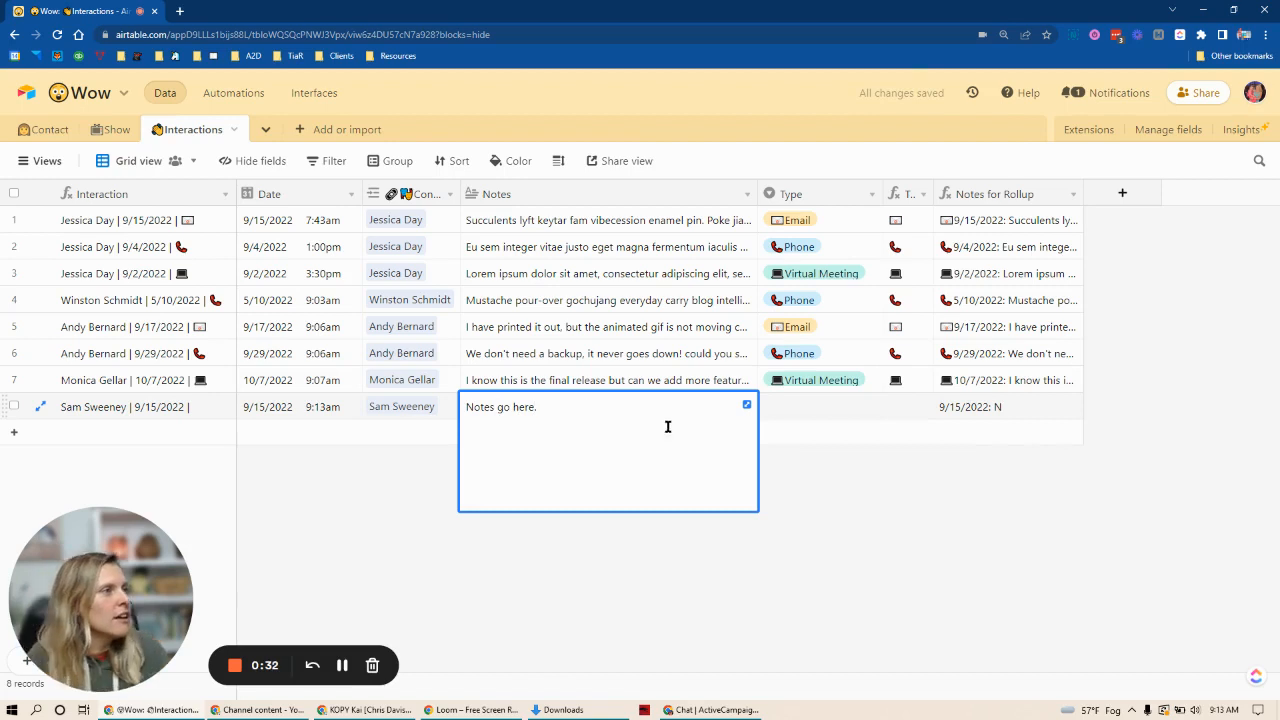
pyautogui.click(893, 548)
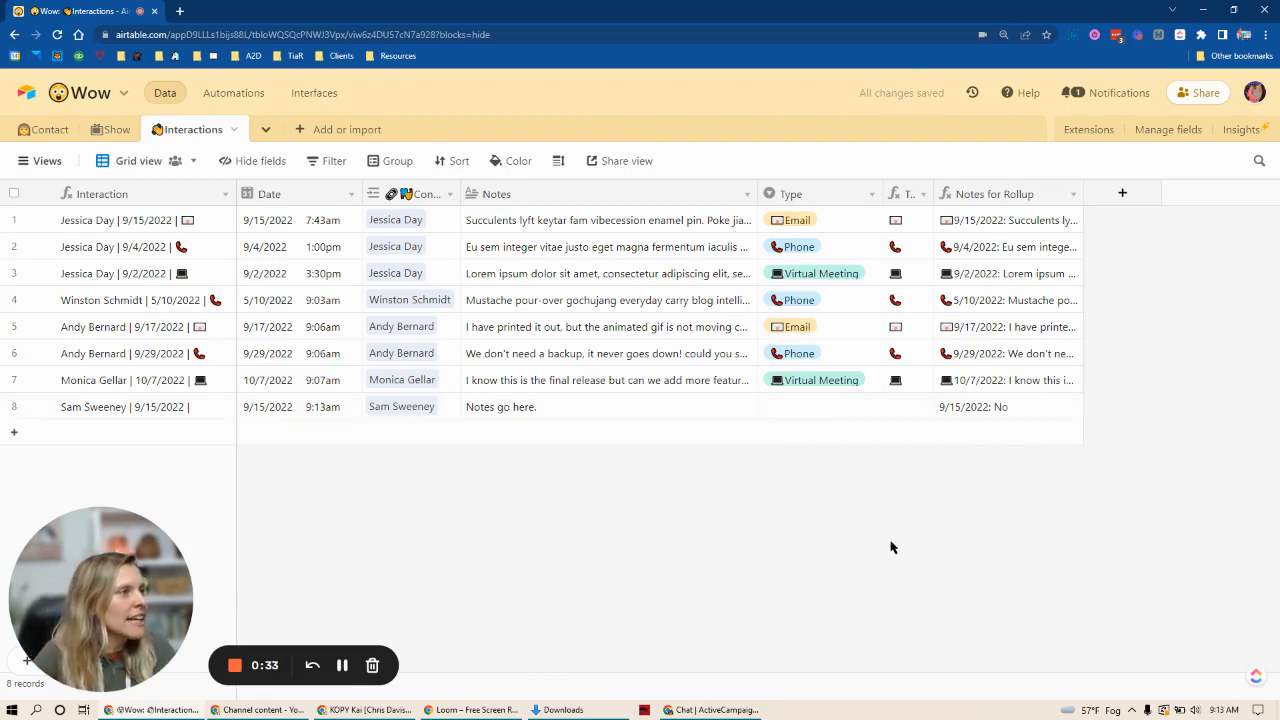
# Step: Set the new interaction's Type to In Person Meeting
pyautogui.click(811, 410)
pyautogui.click(810, 411)
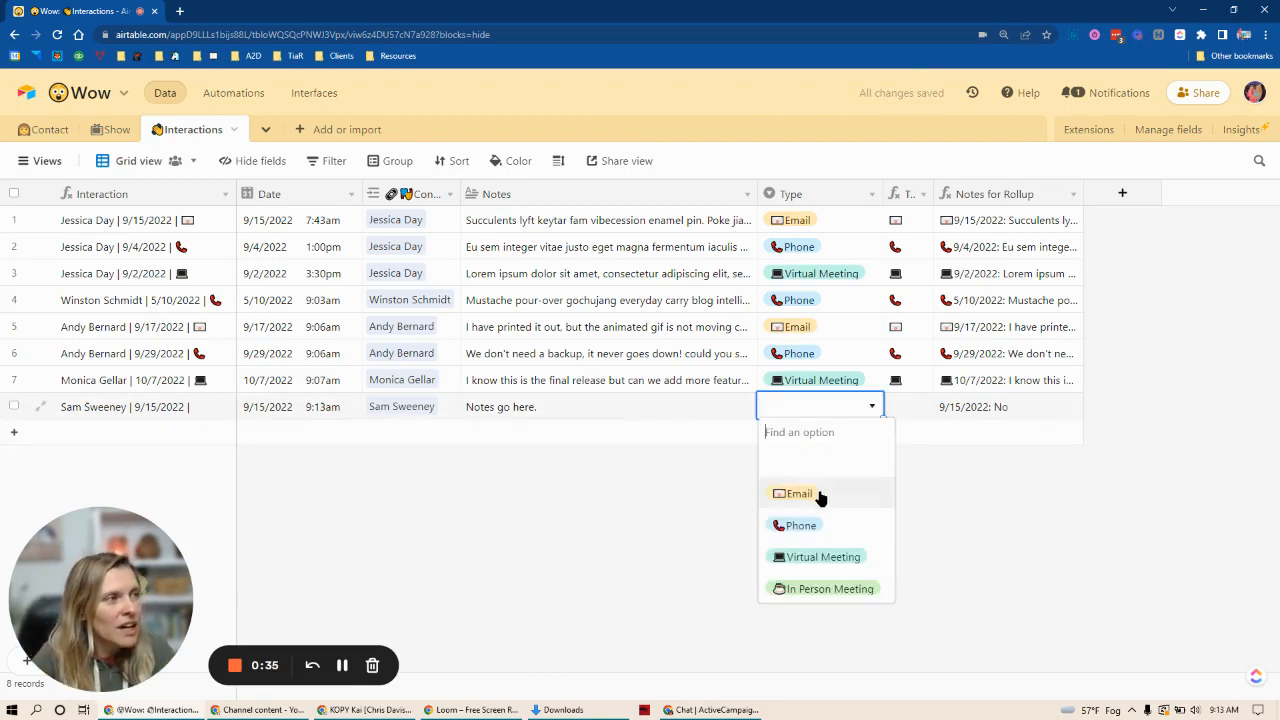
pyautogui.click(811, 590)
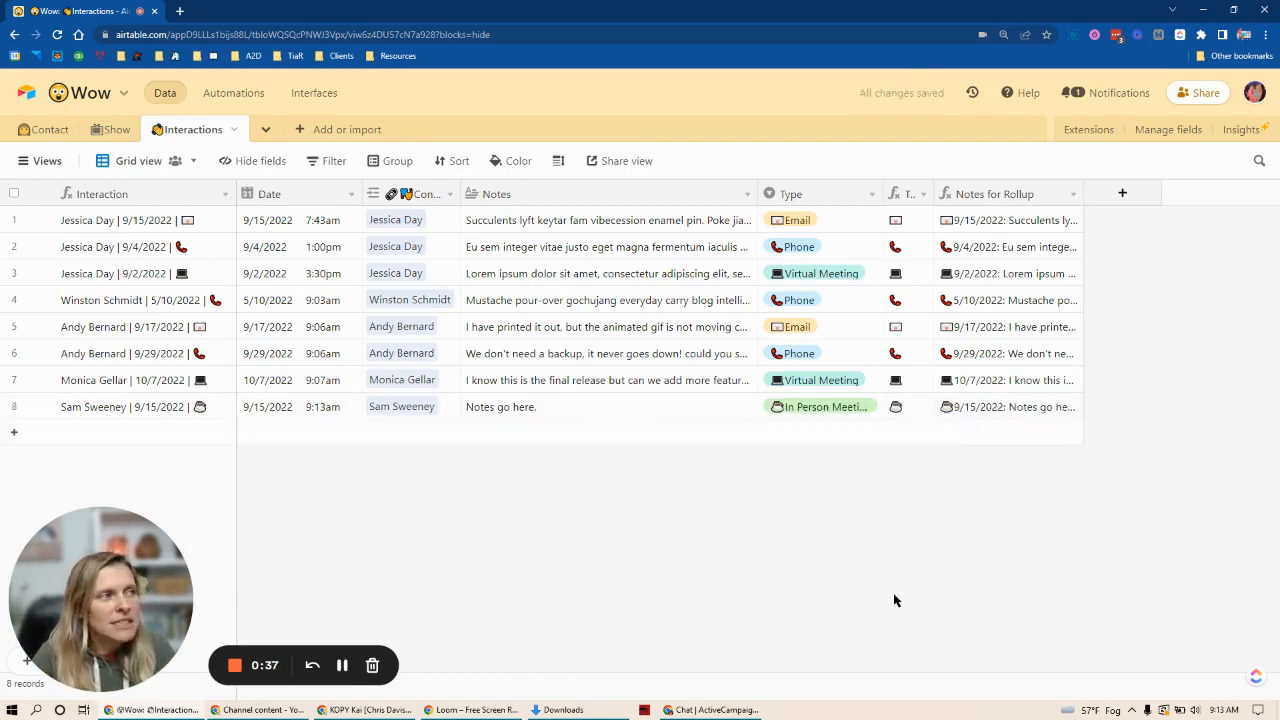
# Step: Widen the Type Shortcode column and examine the SWITCH formula in its field settings
pyautogui.moveTo(932, 193); pyautogui.dragTo(1000, 193)
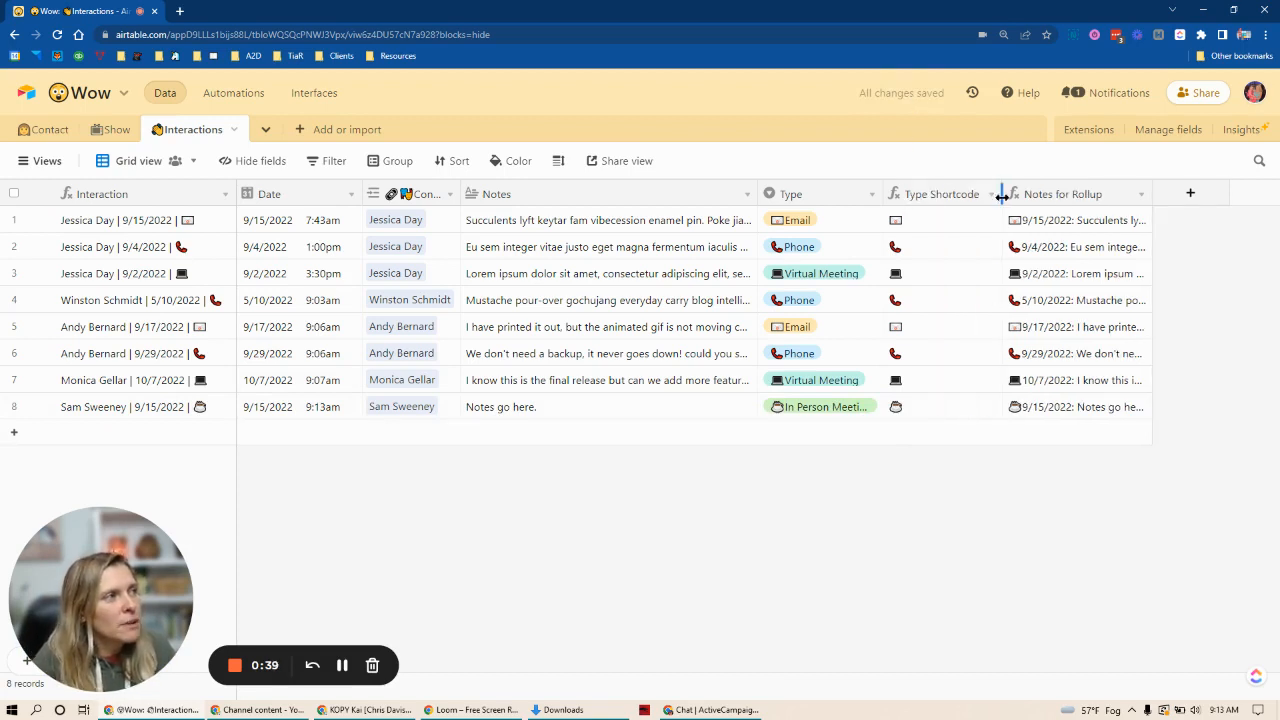
pyautogui.doubleClick(939, 193)
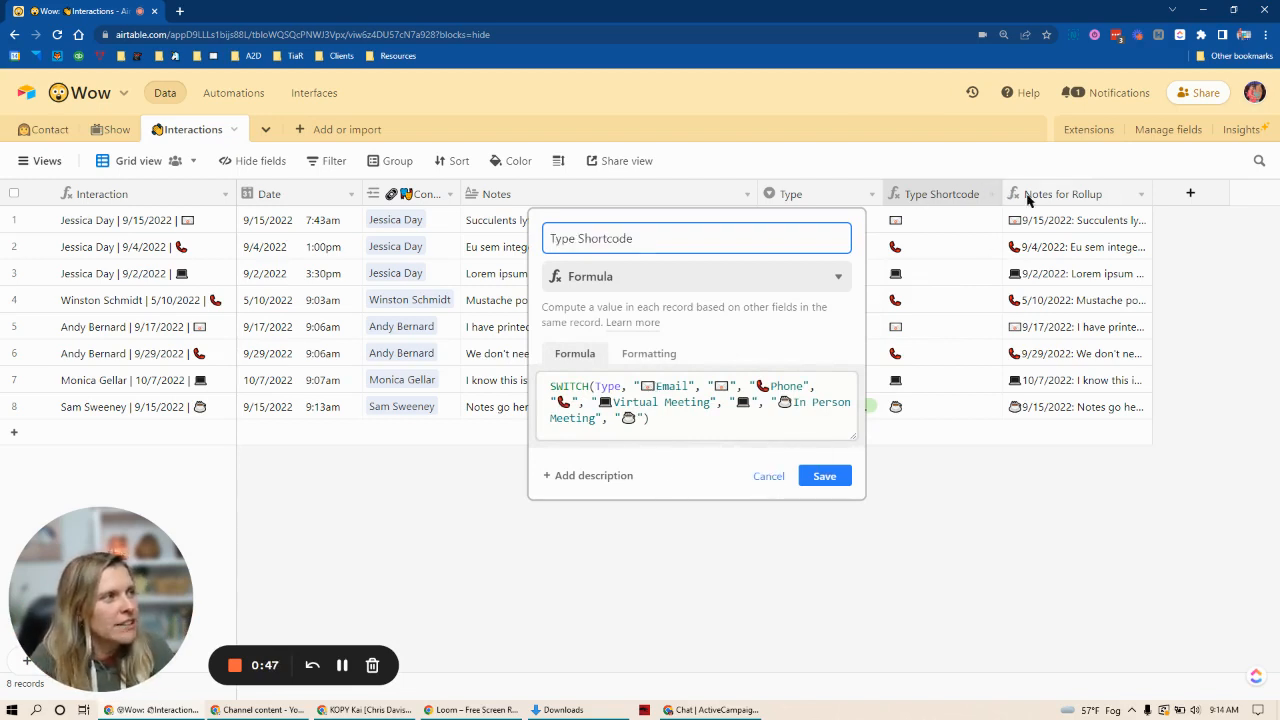
pyautogui.click(824, 476)
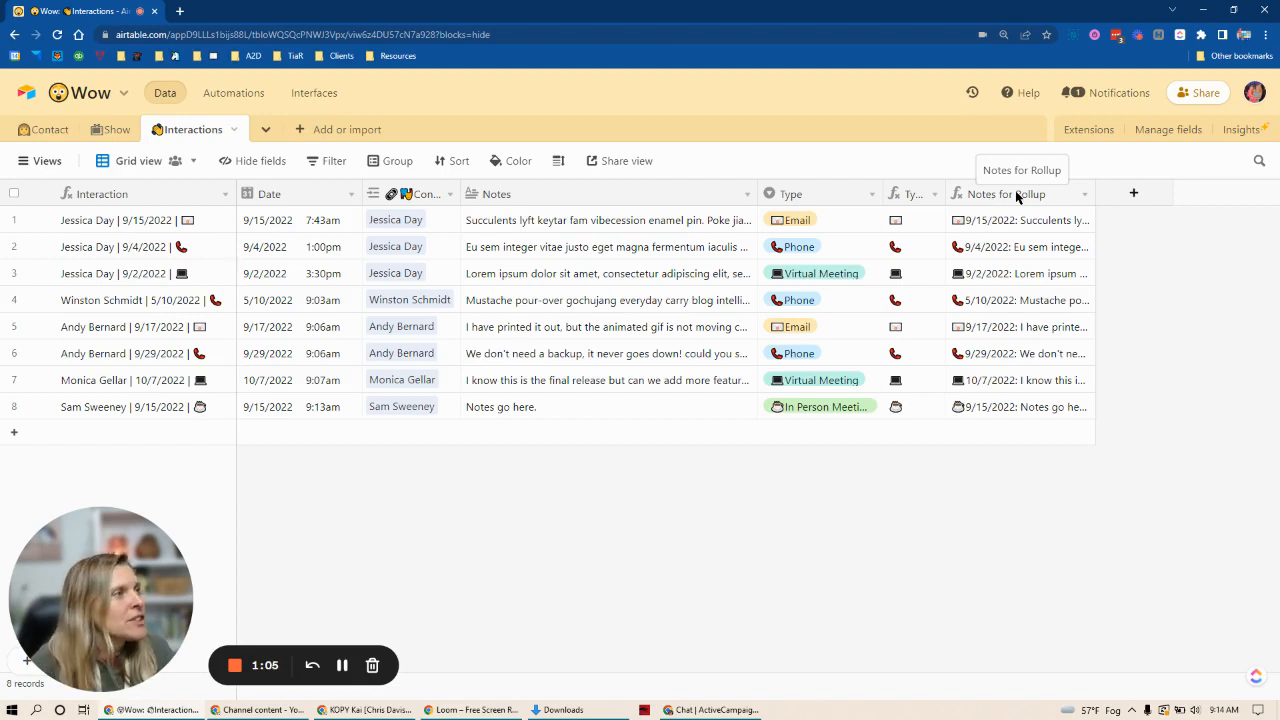
# Step: Examine each part of the Notes for Rollup formula: type shortcode, formatted date, colon, line breaks and notes
pyautogui.doubleClick(1017, 194)
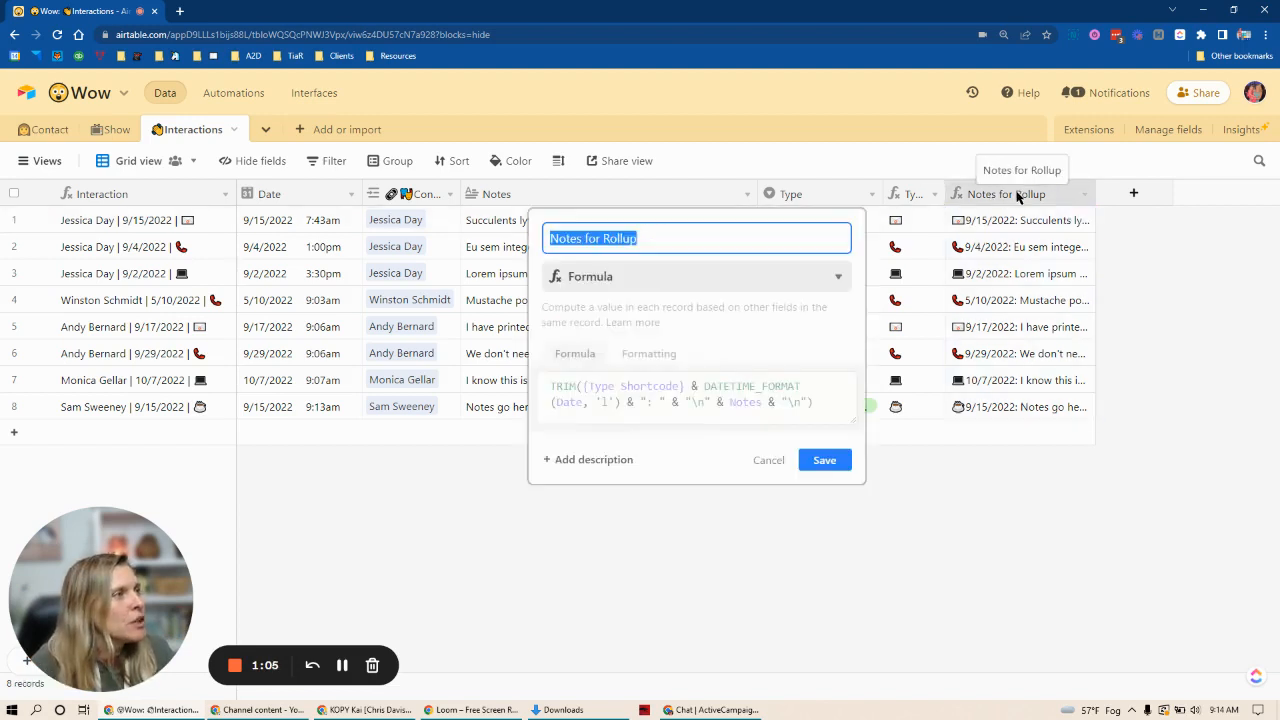
pyautogui.click(590, 386)
pyautogui.moveTo(589, 386); pyautogui.dragTo(679, 384)
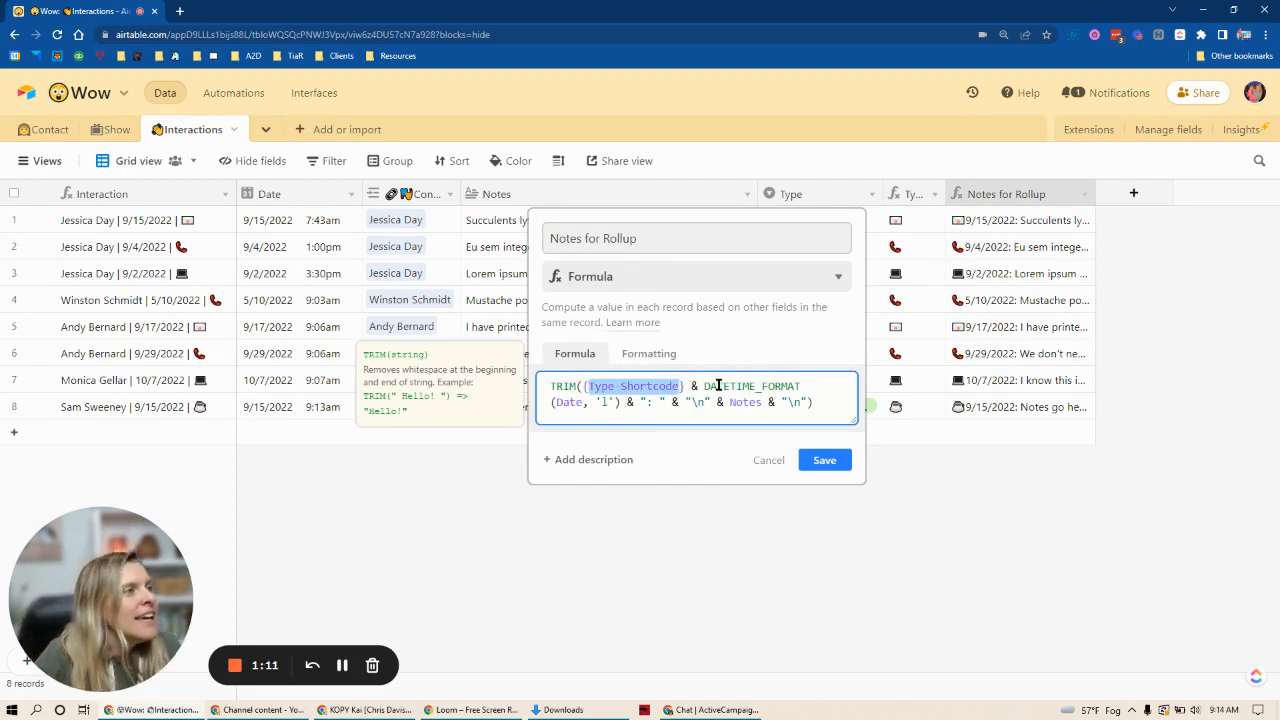
pyautogui.moveTo(706, 386); pyautogui.dragTo(616, 403)
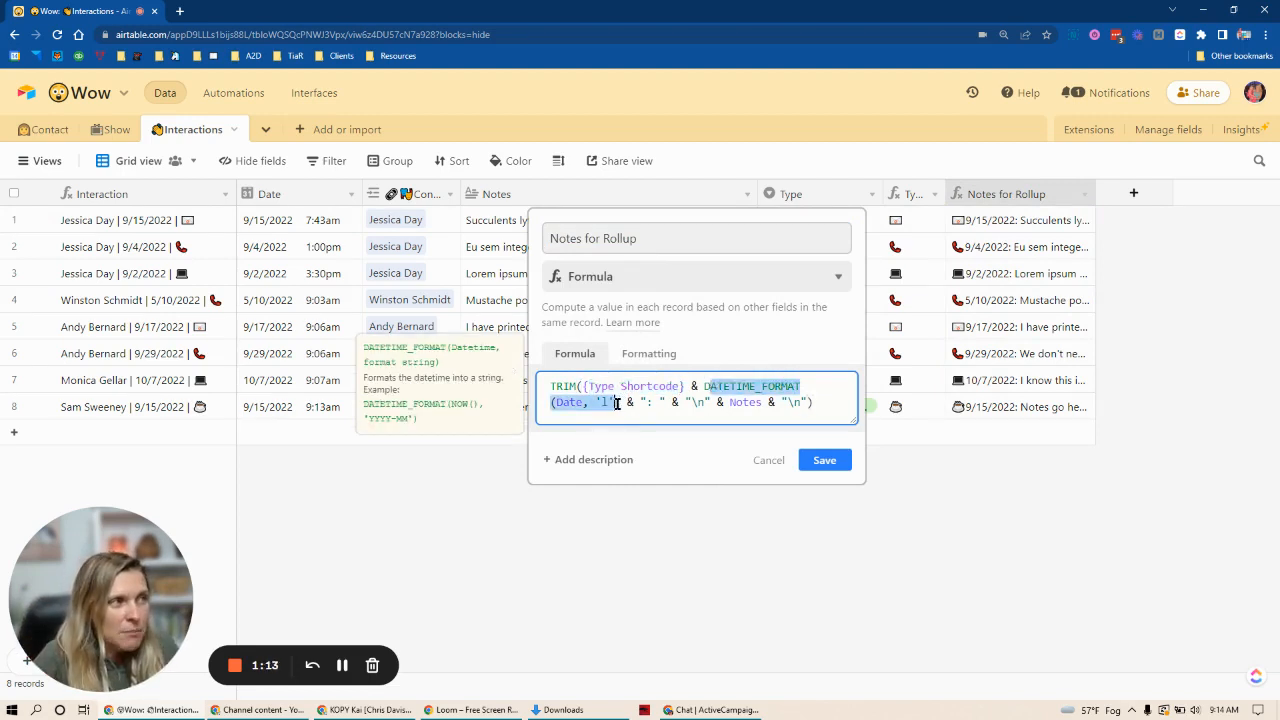
pyautogui.click(663, 406)
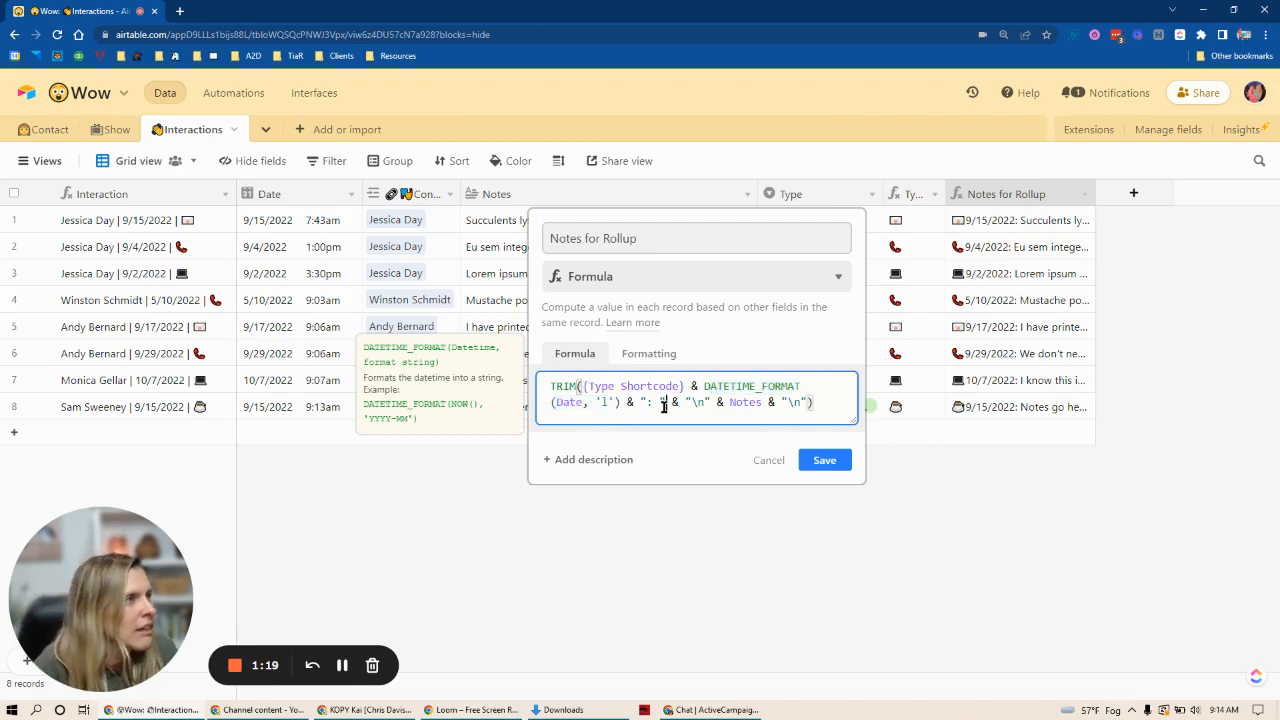
pyautogui.moveTo(648, 401); pyautogui.dragTo(705, 402)
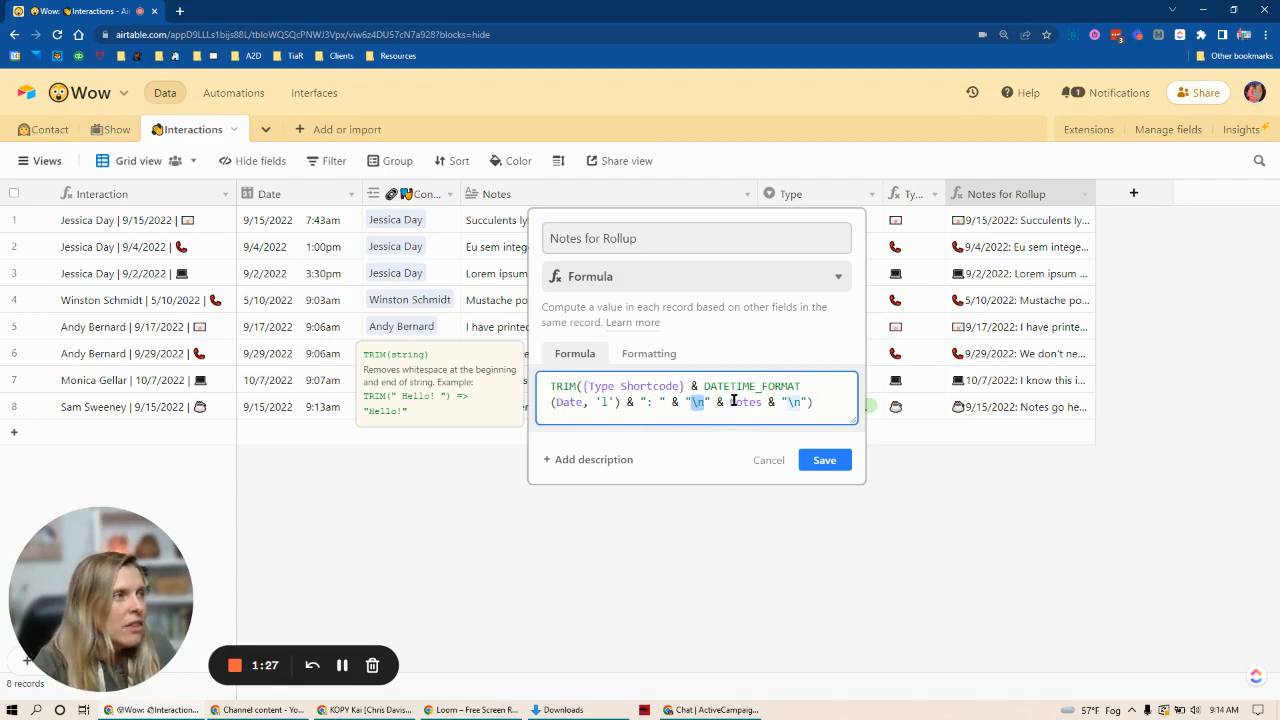
pyautogui.doubleClick(734, 402)
pyautogui.moveTo(782, 402); pyautogui.dragTo(794, 402)
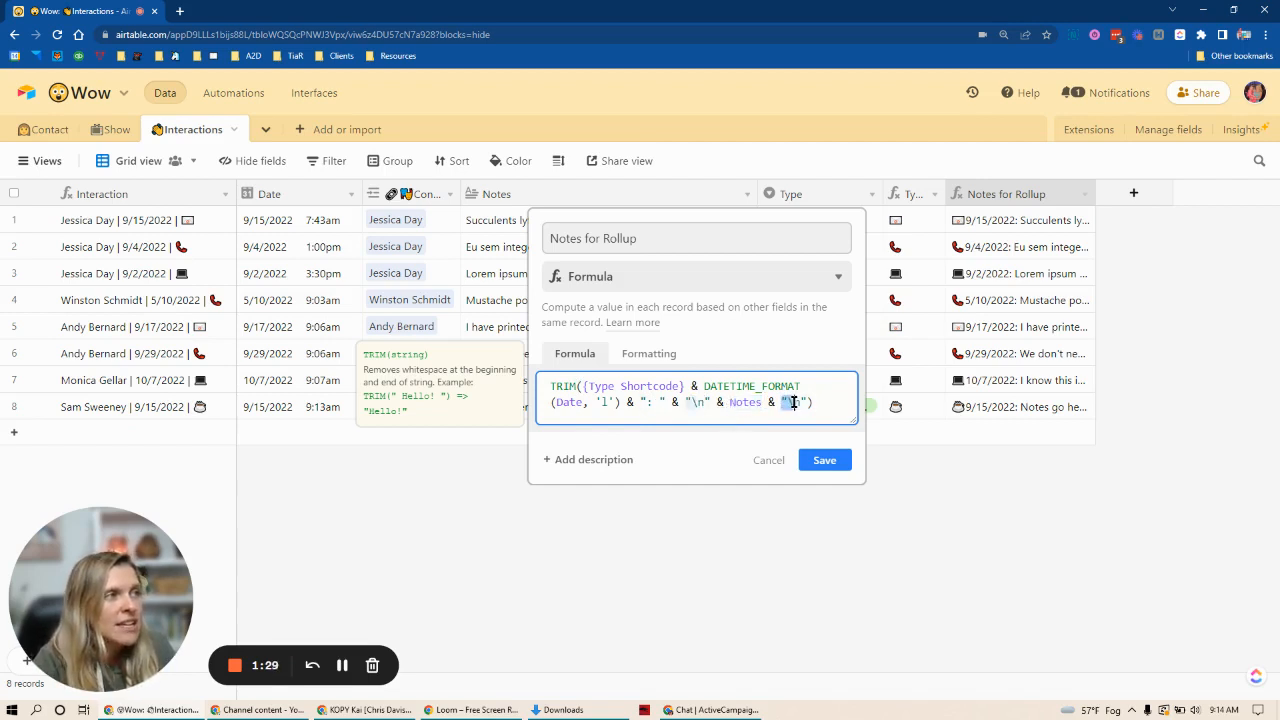
pyautogui.click(769, 460)
# Step: Examine the first record's expanded Notes for Rollup text, and review that field's formula again
pyautogui.click(1037, 221)
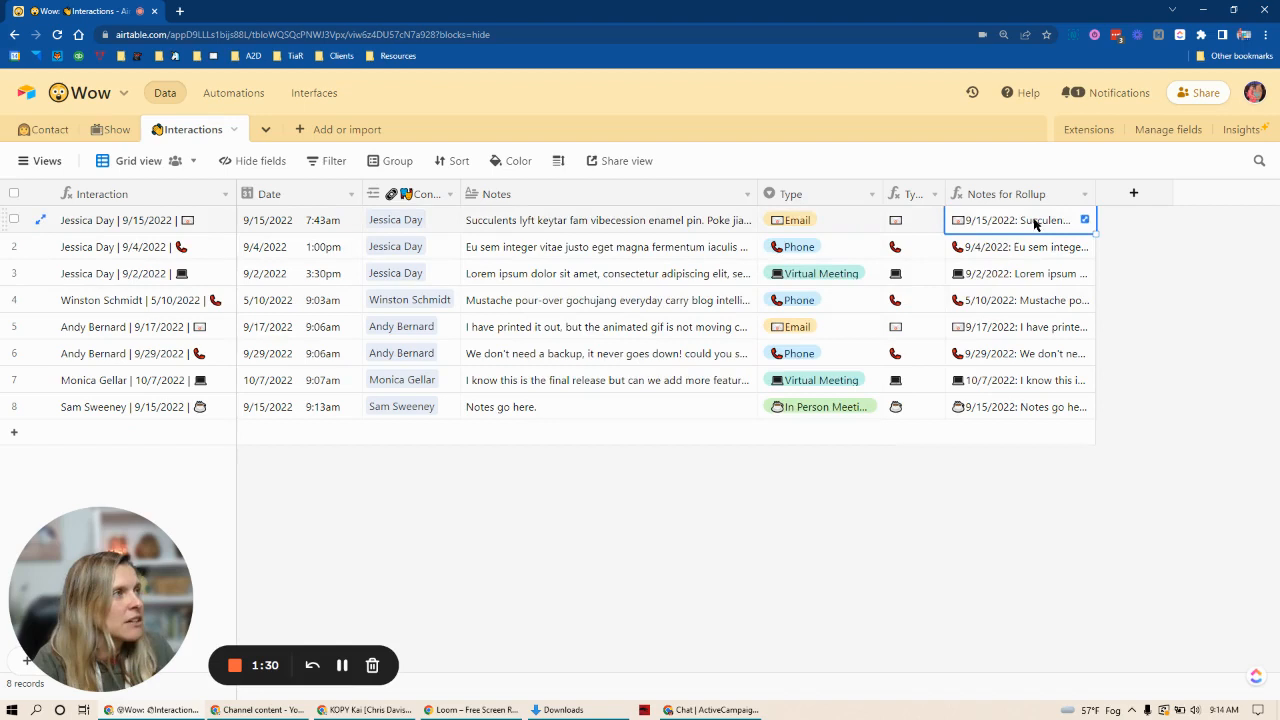
pyautogui.click(1084, 221)
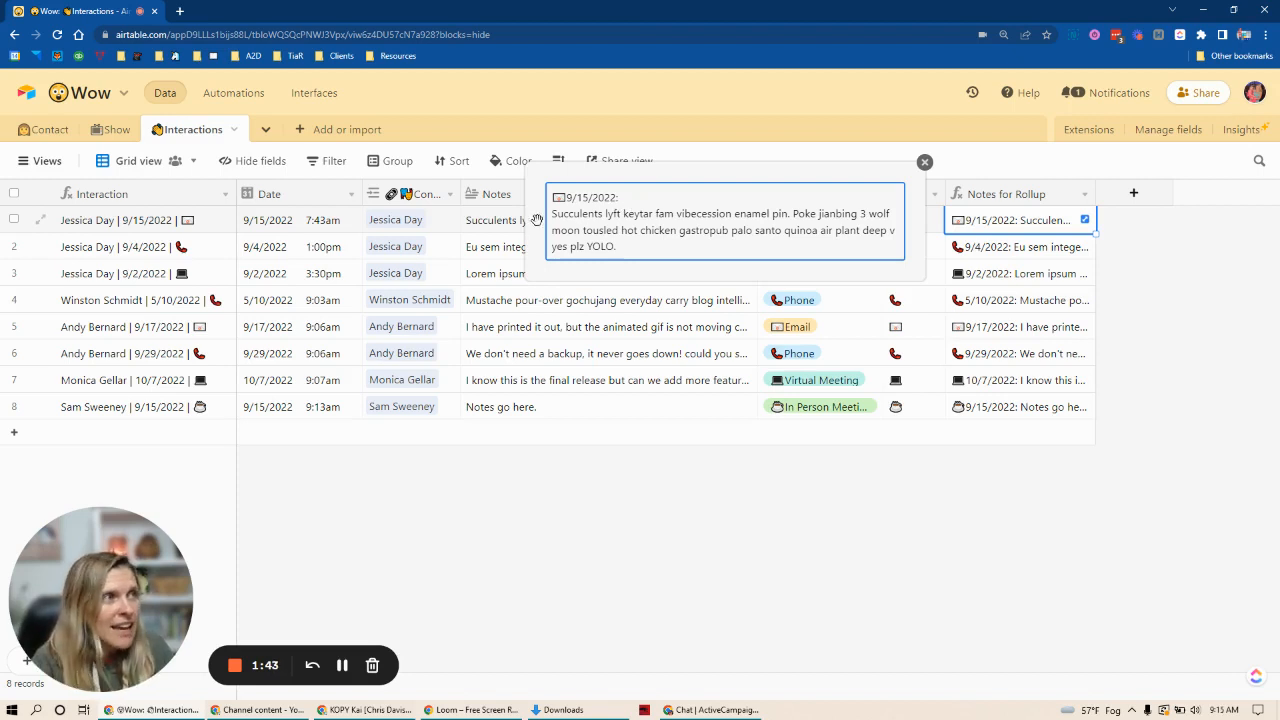
pyautogui.moveTo(535, 214); pyautogui.dragTo(638, 247)
pyautogui.click(636, 250)
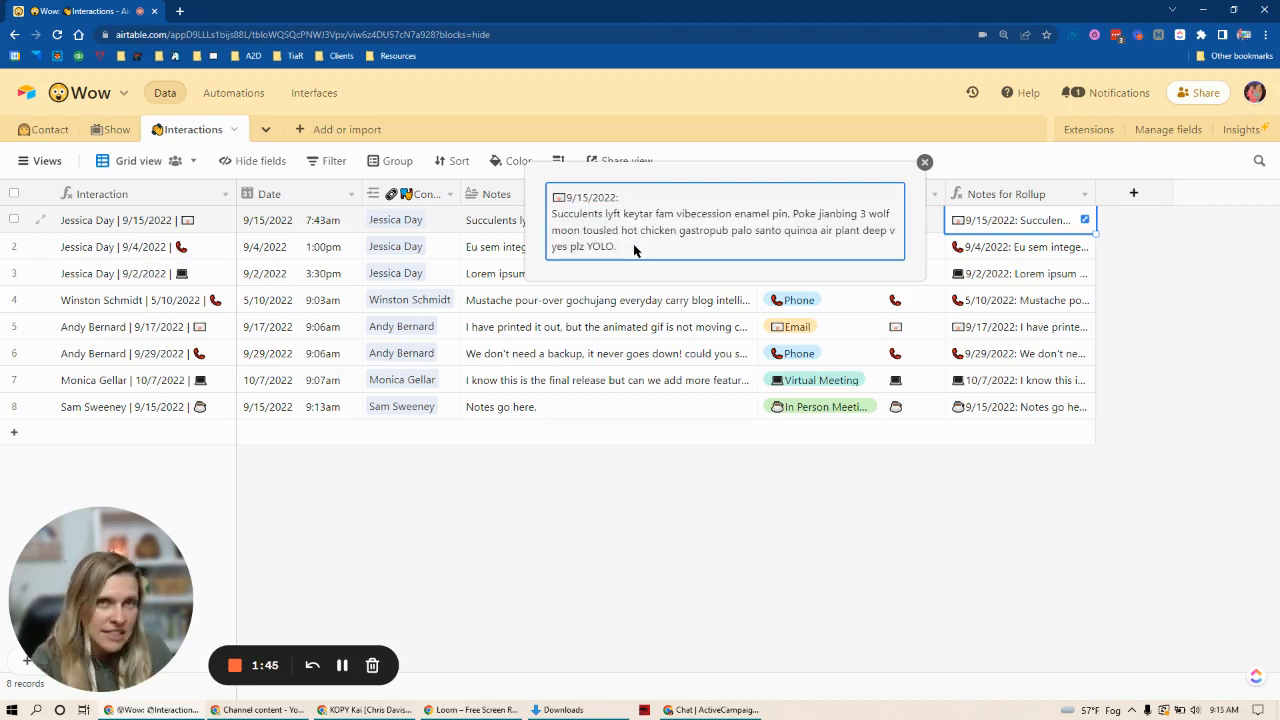
pyautogui.click(927, 565)
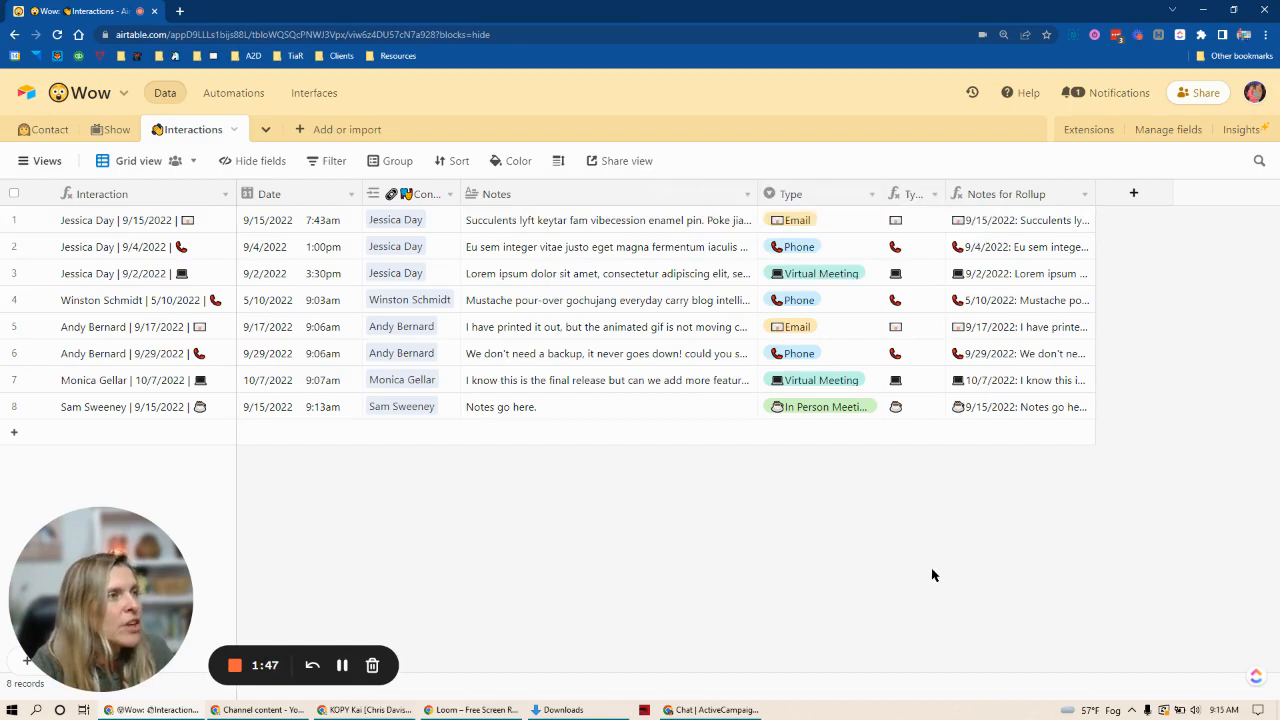
pyautogui.doubleClick(1026, 198)
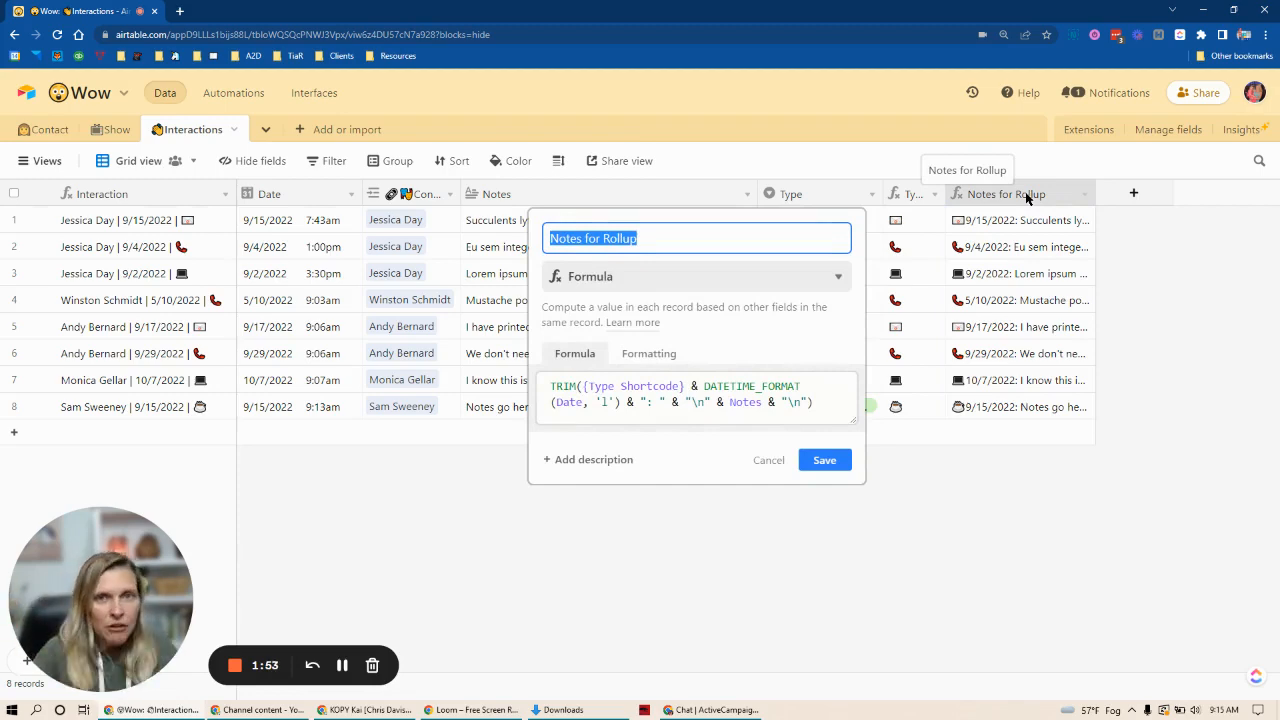
pyautogui.click(960, 535)
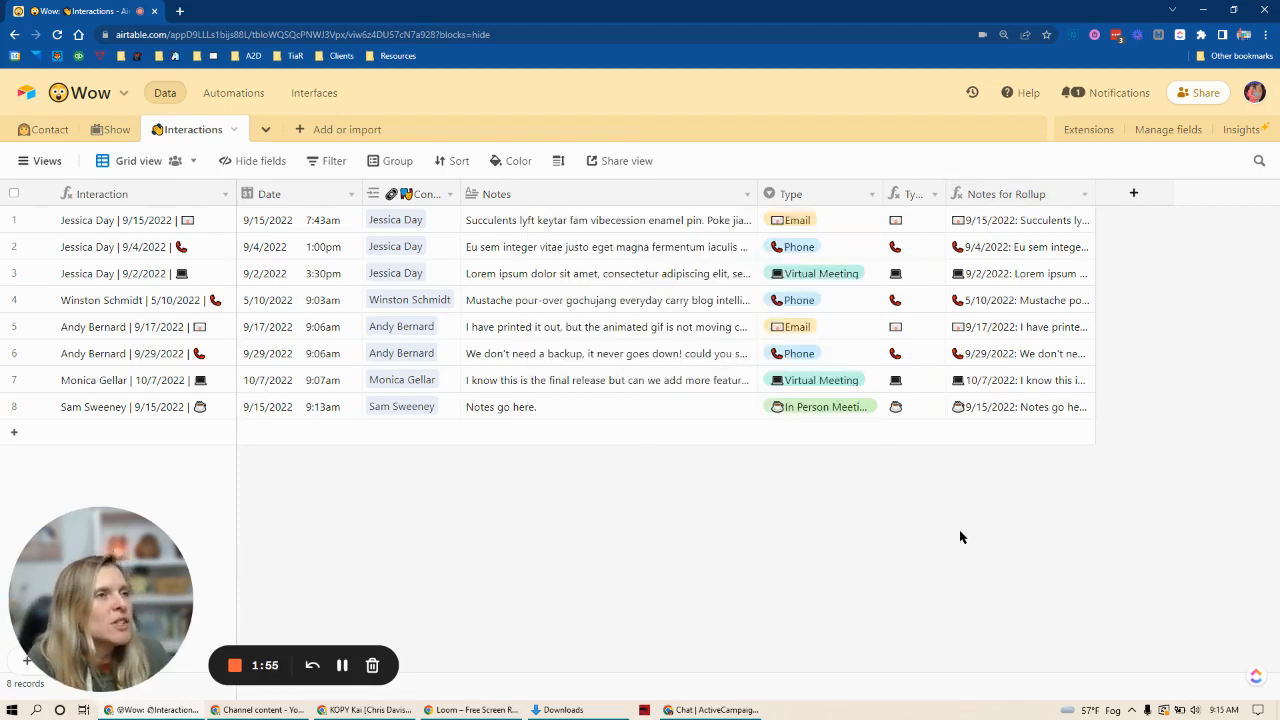
# Step: In the Contact table, start a new field named "All Interaction Notes" with the Rollup type
pyautogui.click(45, 134)
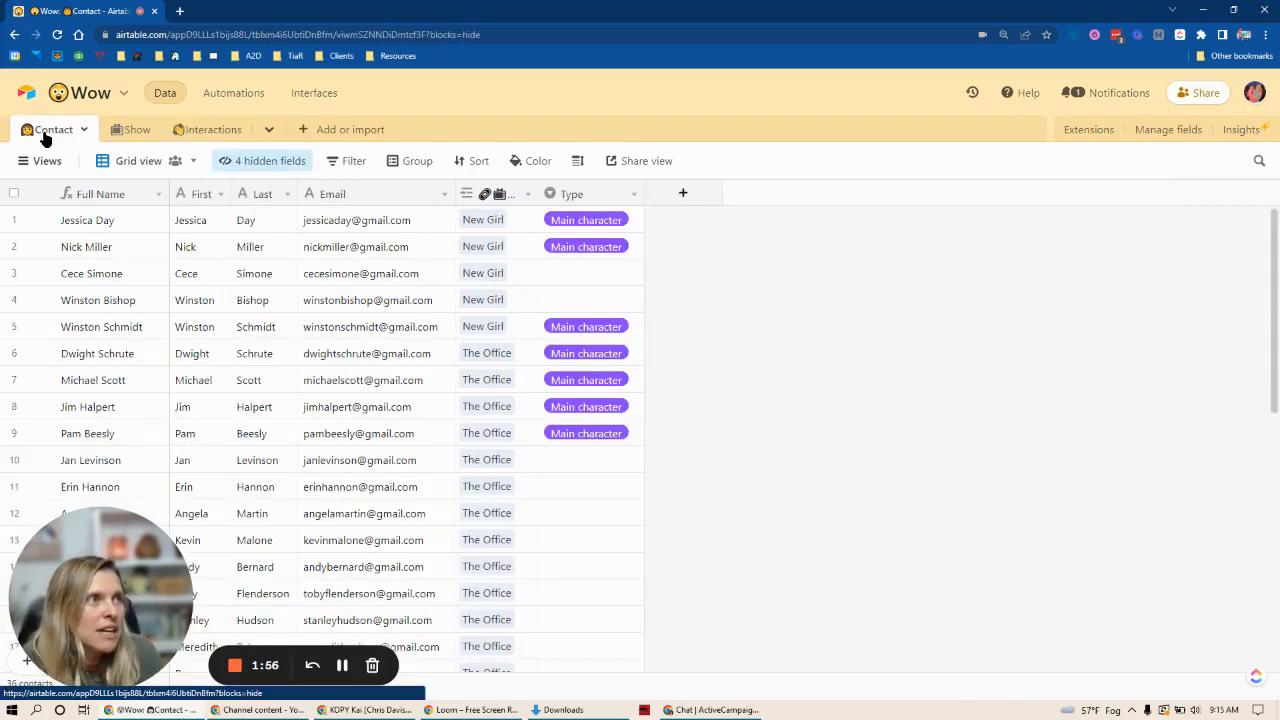
pyautogui.click(682, 195)
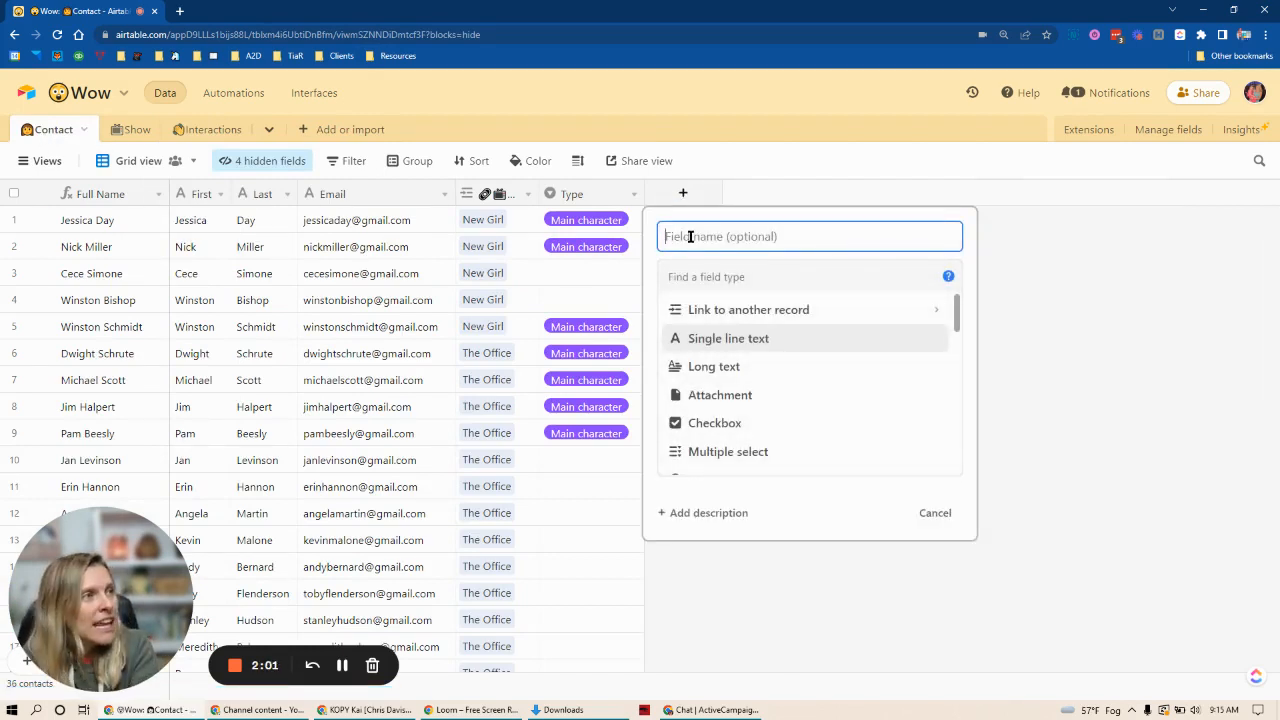
pyautogui.write('All ')
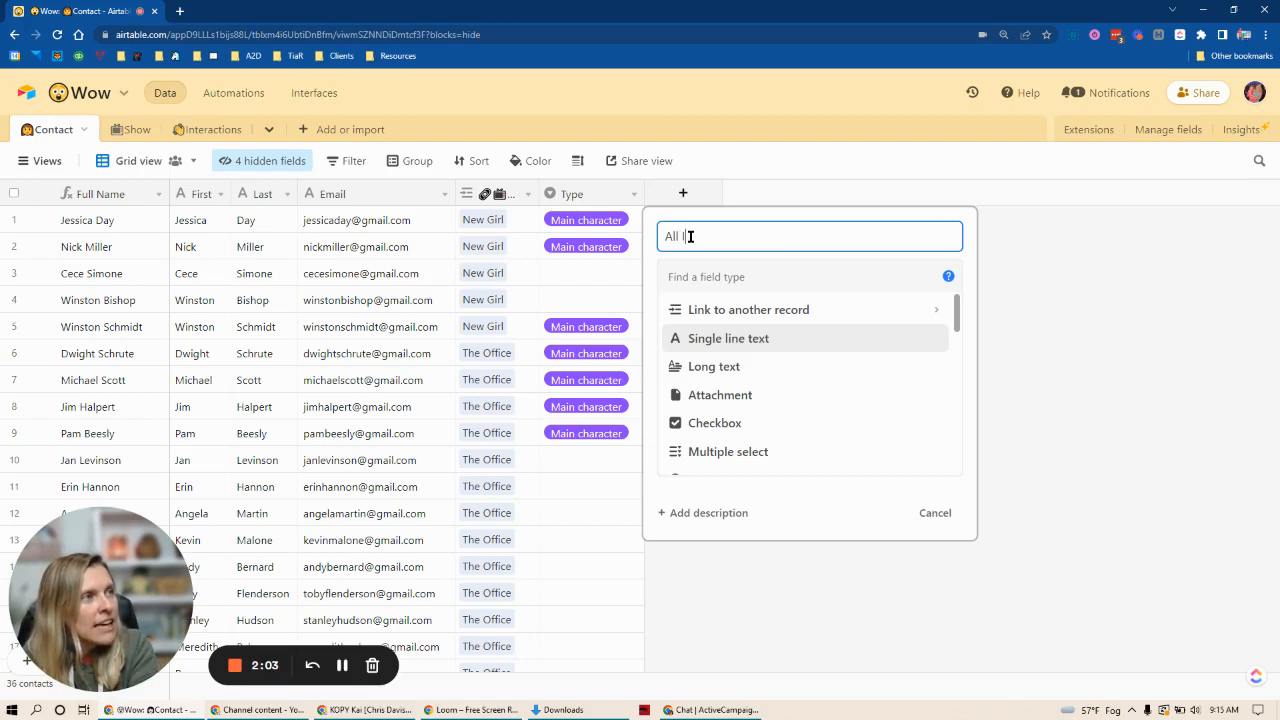
pyautogui.write('Interaction Notes')
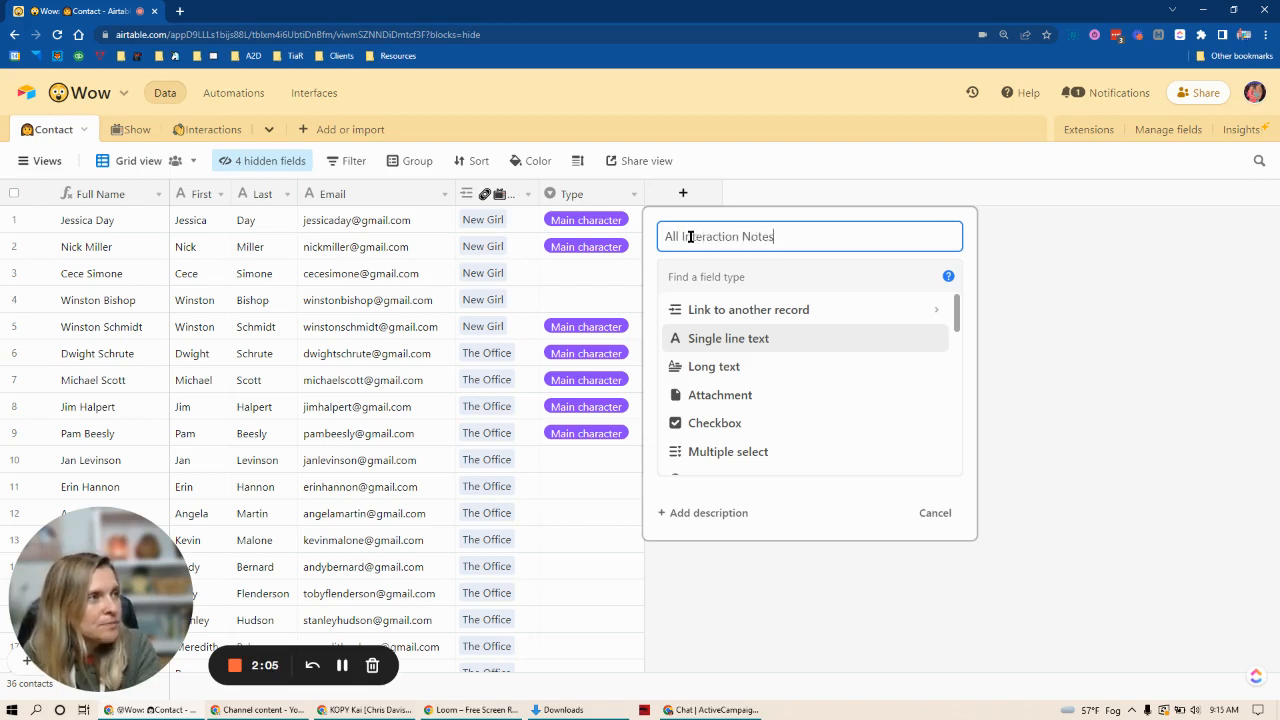
pyautogui.click(737, 284)
pyautogui.write('r')
pyautogui.click(723, 338)
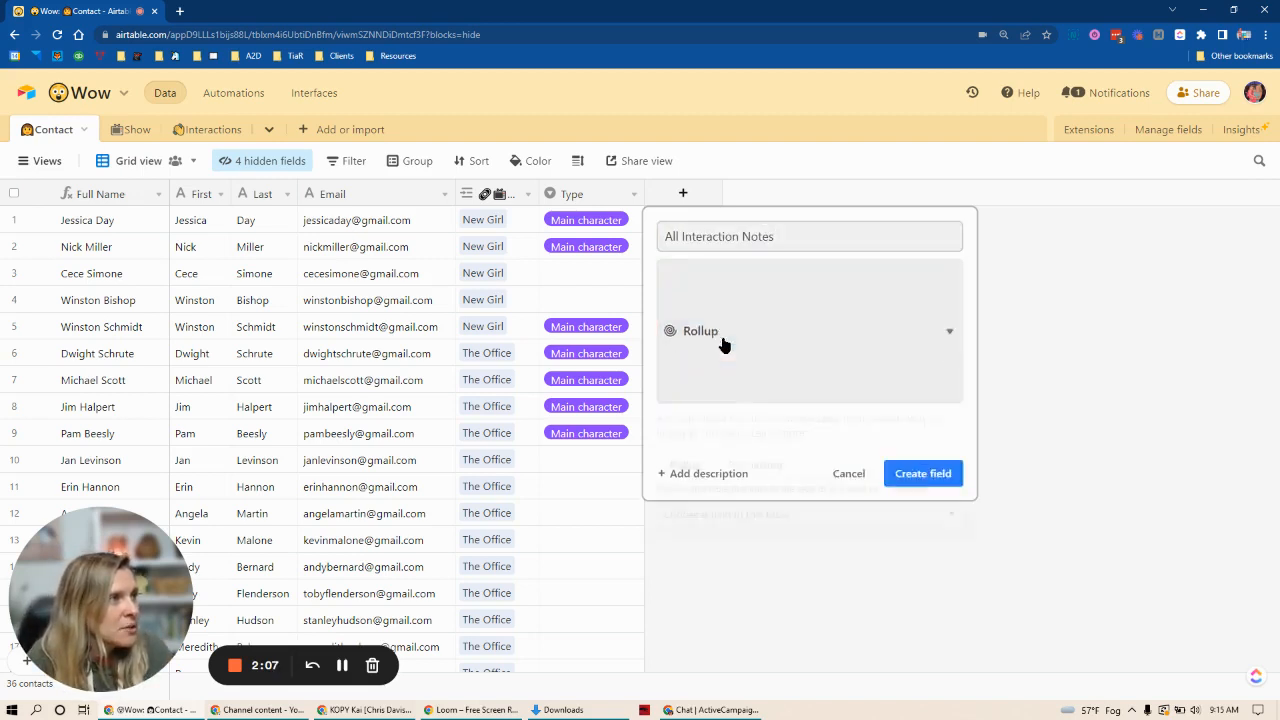
# Step: Set the rollup to summarize linked Interactions records, using their Notes for Rollup field
pyautogui.click(717, 402)
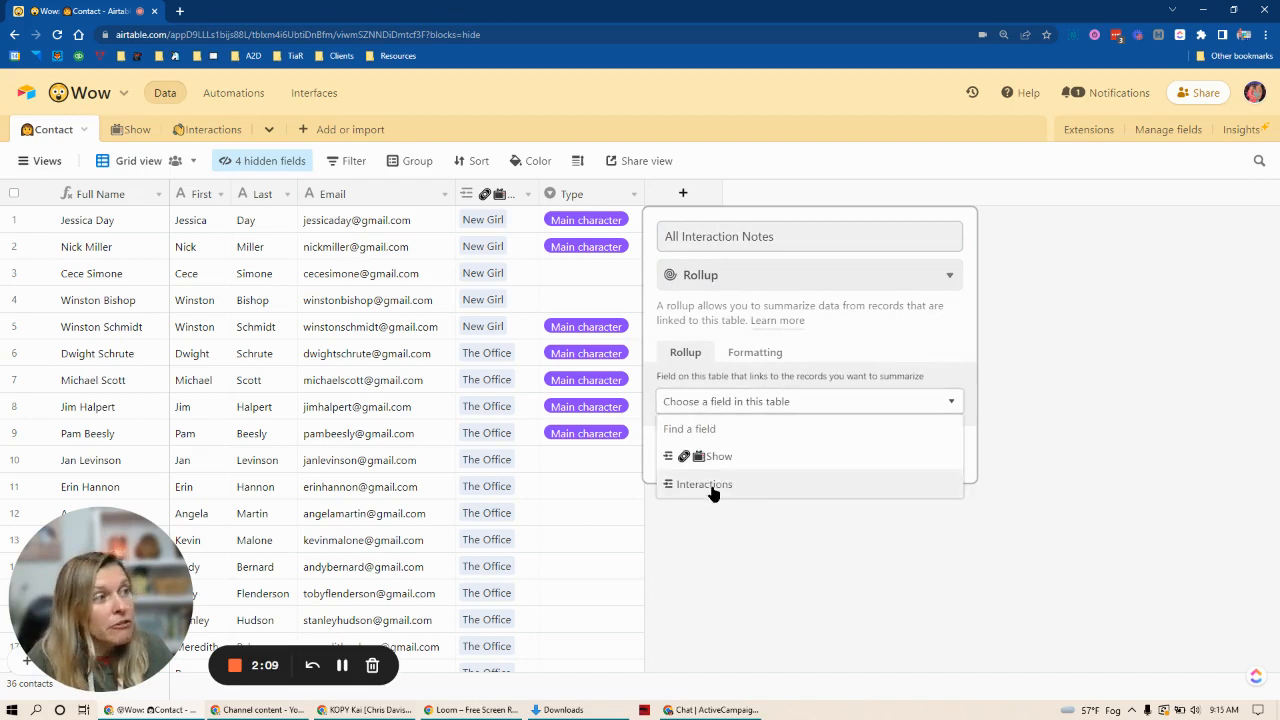
pyautogui.click(710, 487)
pyautogui.click(720, 451)
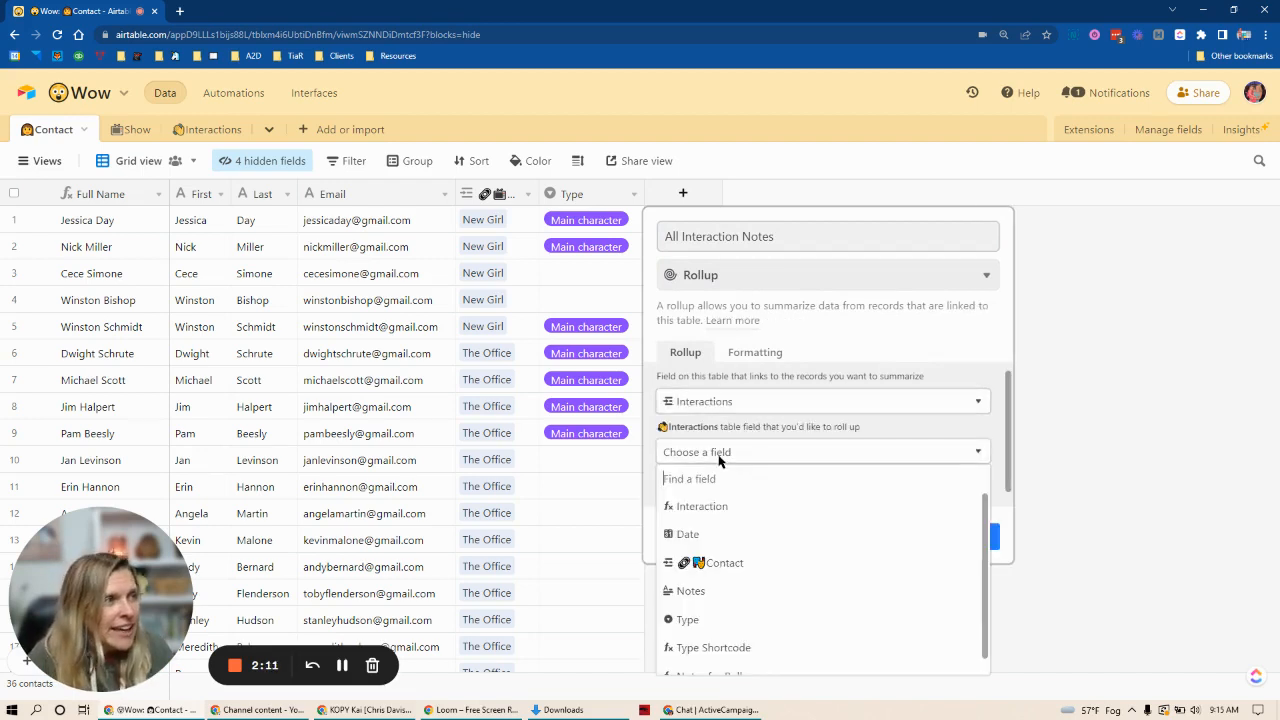
pyautogui.scroll(-1, 750, 540)
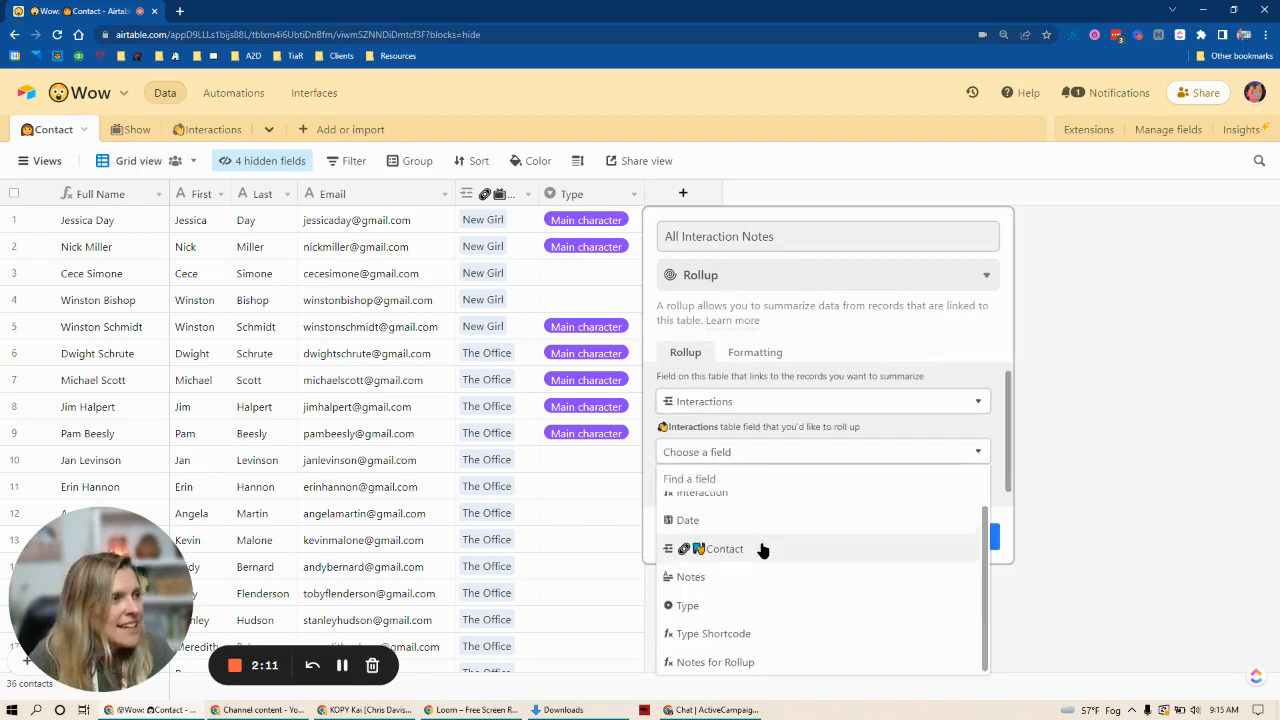
pyautogui.click(718, 662)
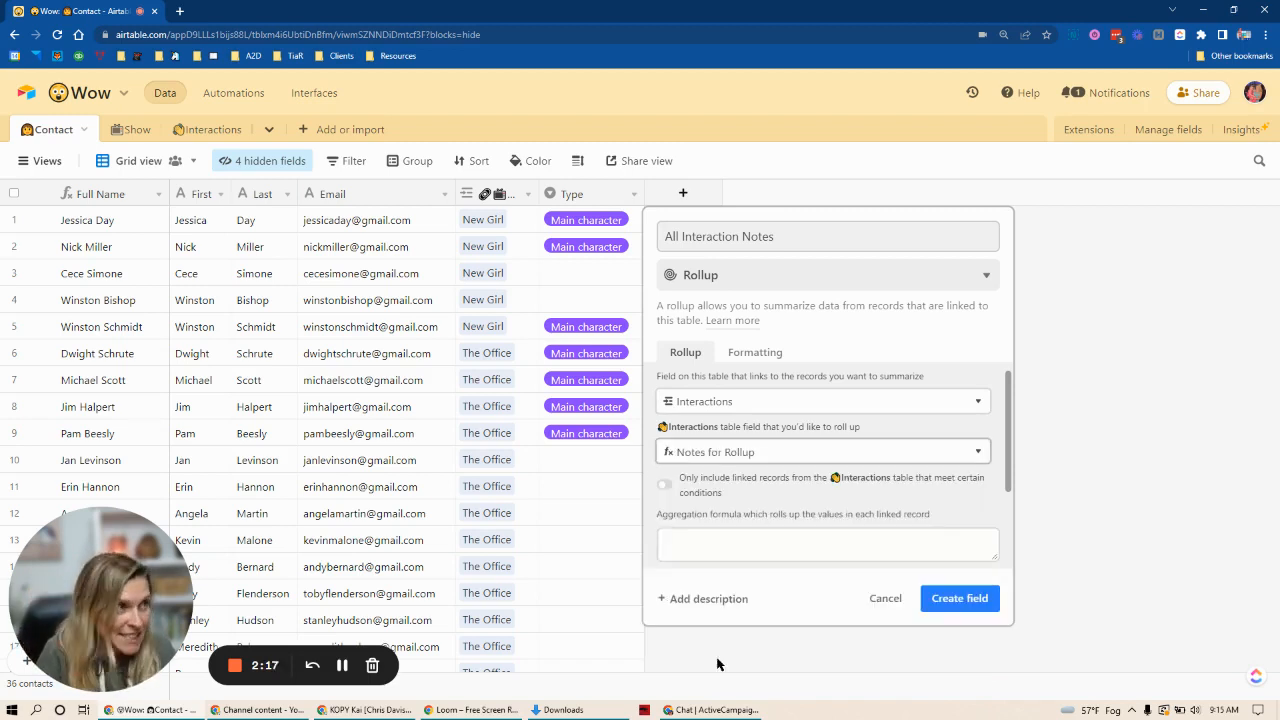
# Step: Enter ARRAYJOIN(values) as the aggregation formula and create the field
pyautogui.click(709, 545)
pyautogui.write('ARRAYJOIN(values)')
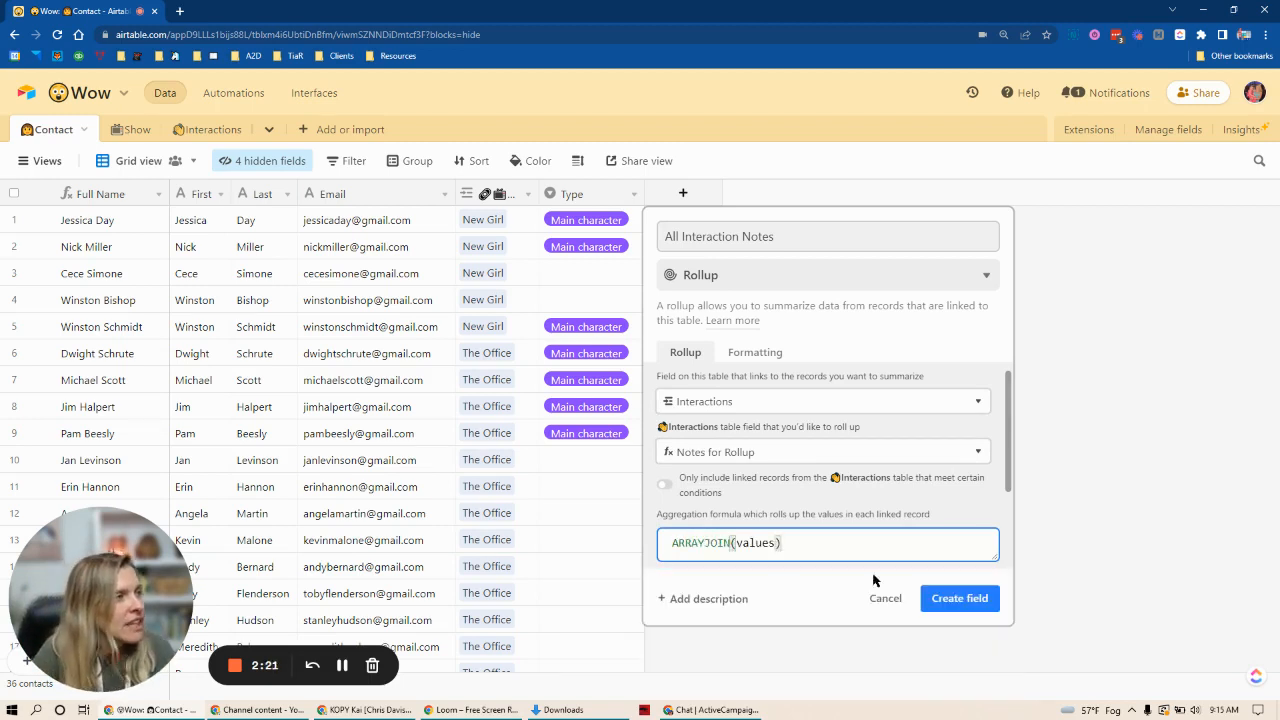
pyautogui.click(957, 598)
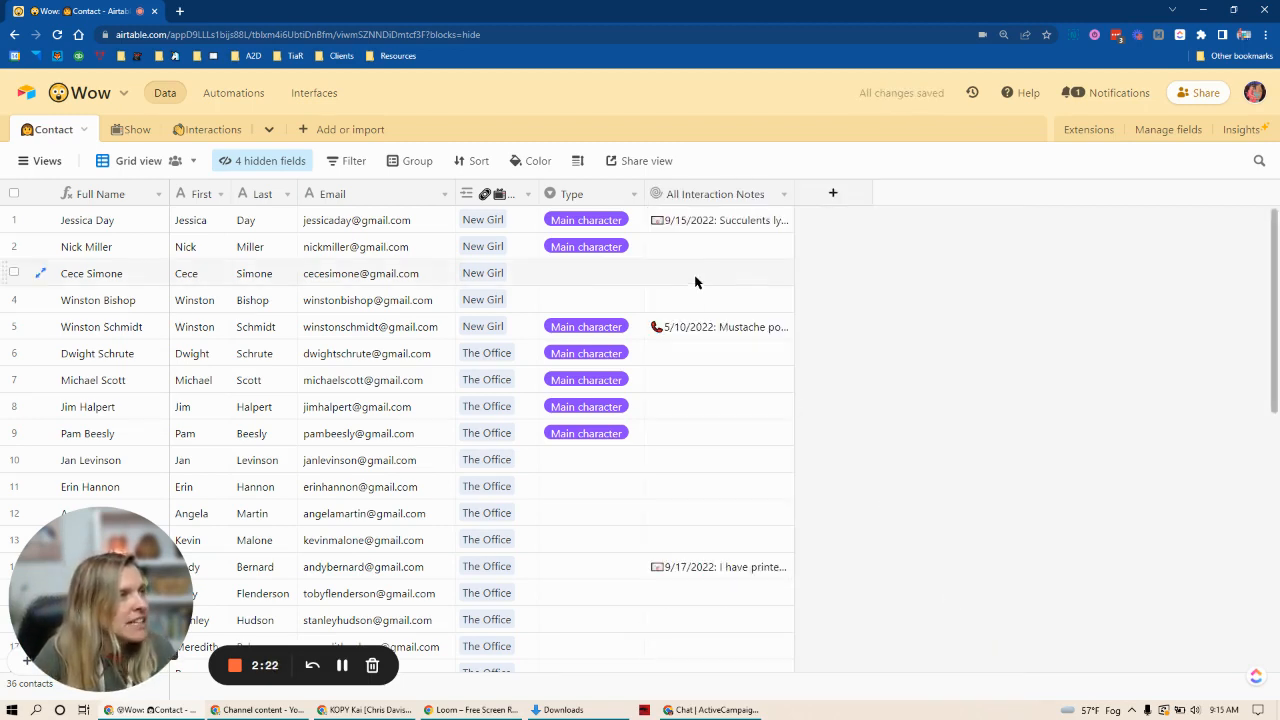
# Step: Examine the first contact's expanded All Interaction Notes text, checking how consecutive notes are separated
pyautogui.click(759, 220)
pyautogui.click(782, 218)
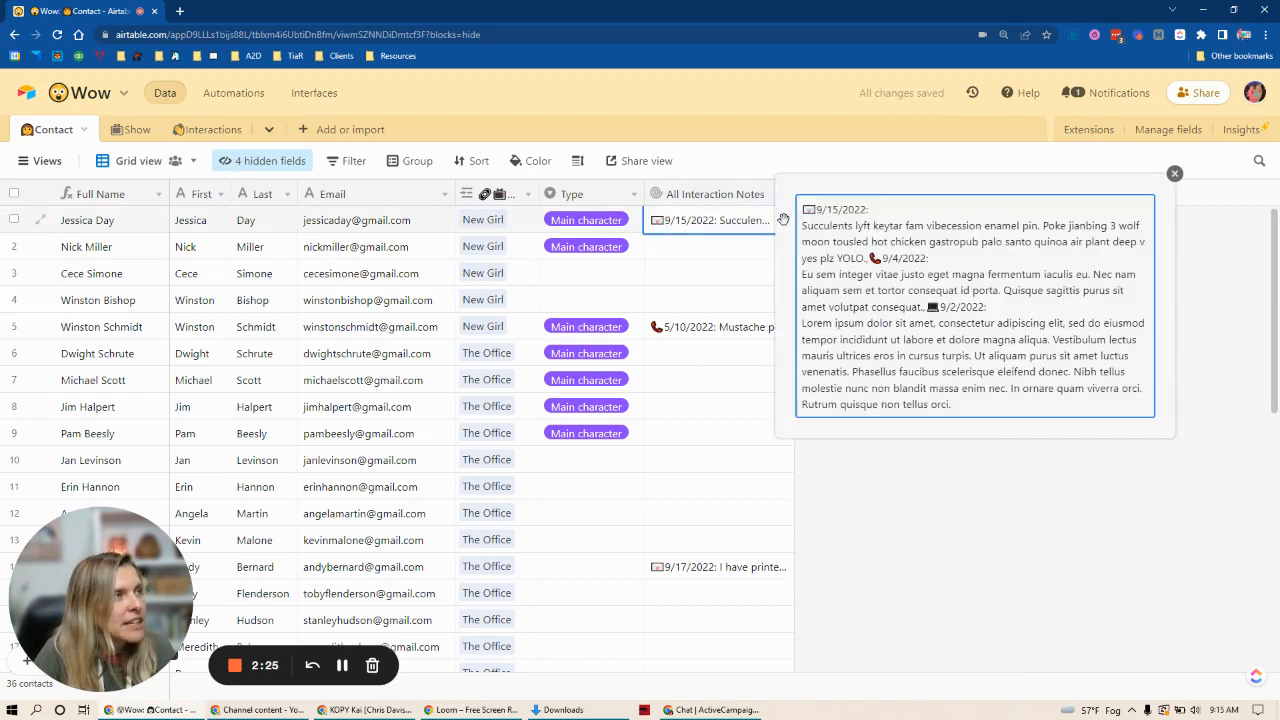
pyautogui.moveTo(803, 209); pyautogui.dragTo(924, 228)
pyautogui.click(918, 254)
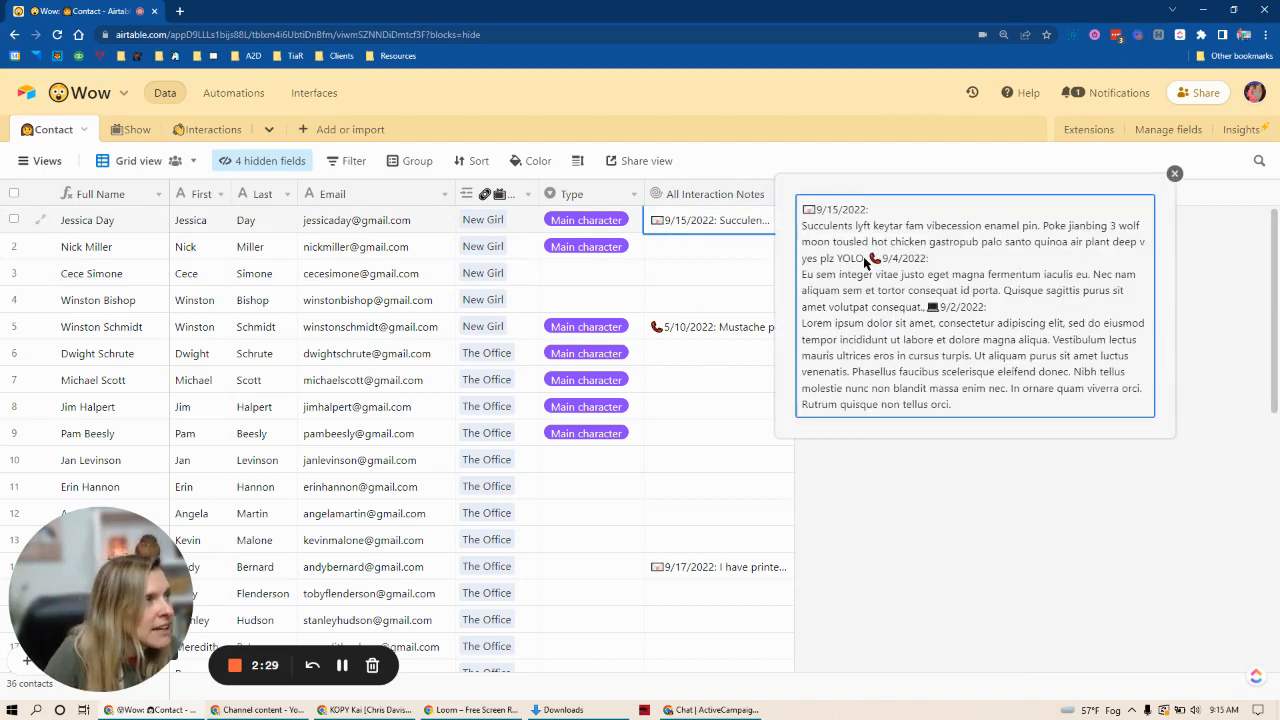
pyautogui.moveTo(867, 257); pyautogui.dragTo(870, 257)
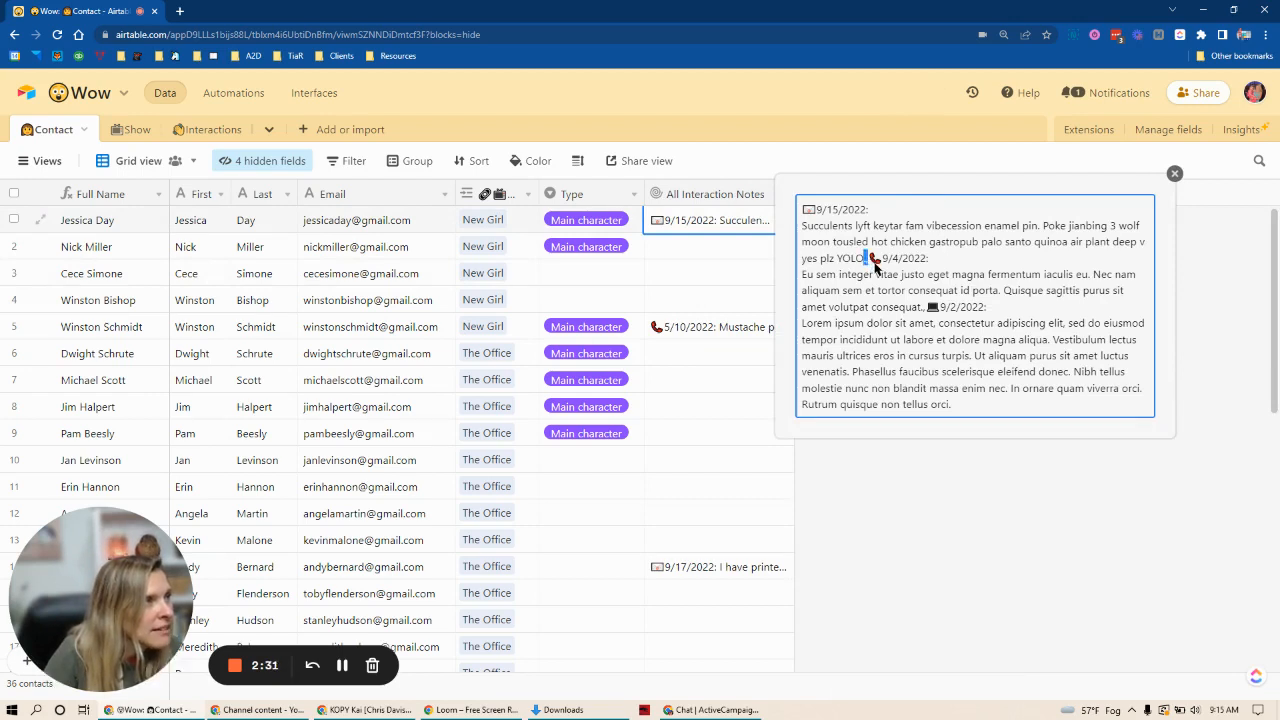
pyautogui.click(871, 264)
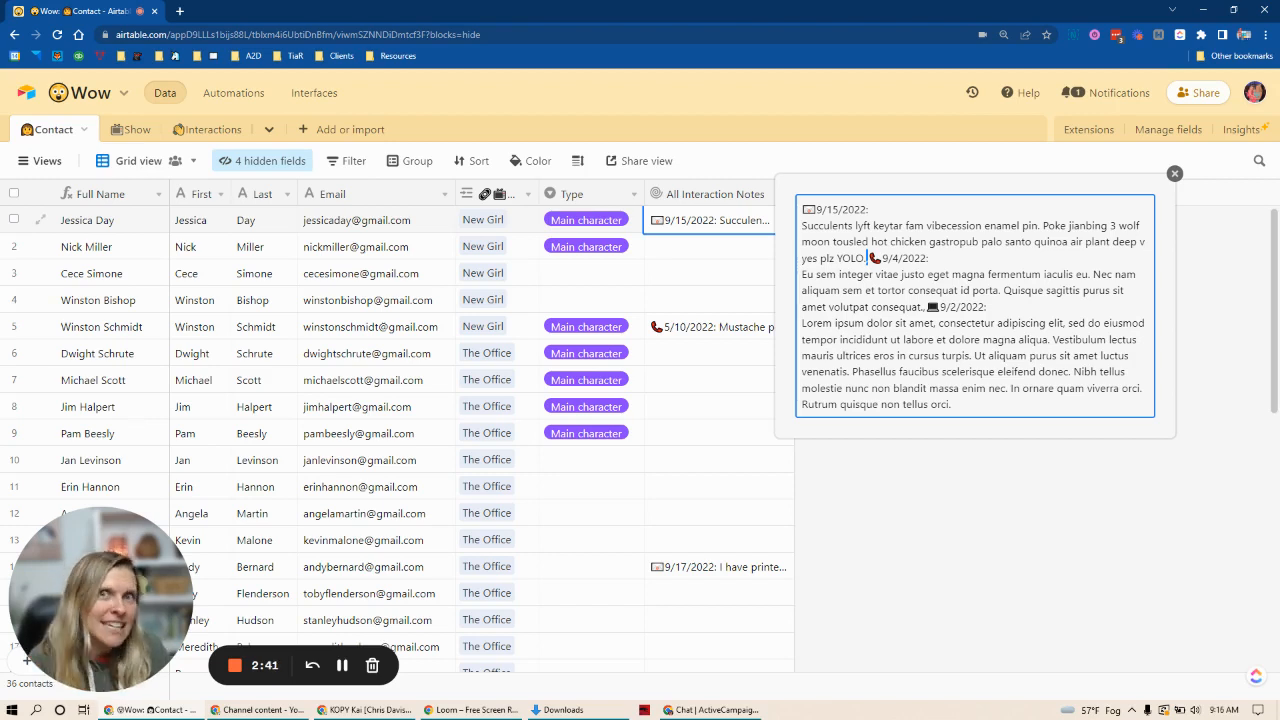
pyautogui.click(1174, 173)
# Step: Change the All Interaction Notes aggregation formula to ARRAYJOIN(values, '\n') and save the field
pyautogui.click(703, 194)
pyautogui.doubleClick(703, 194)
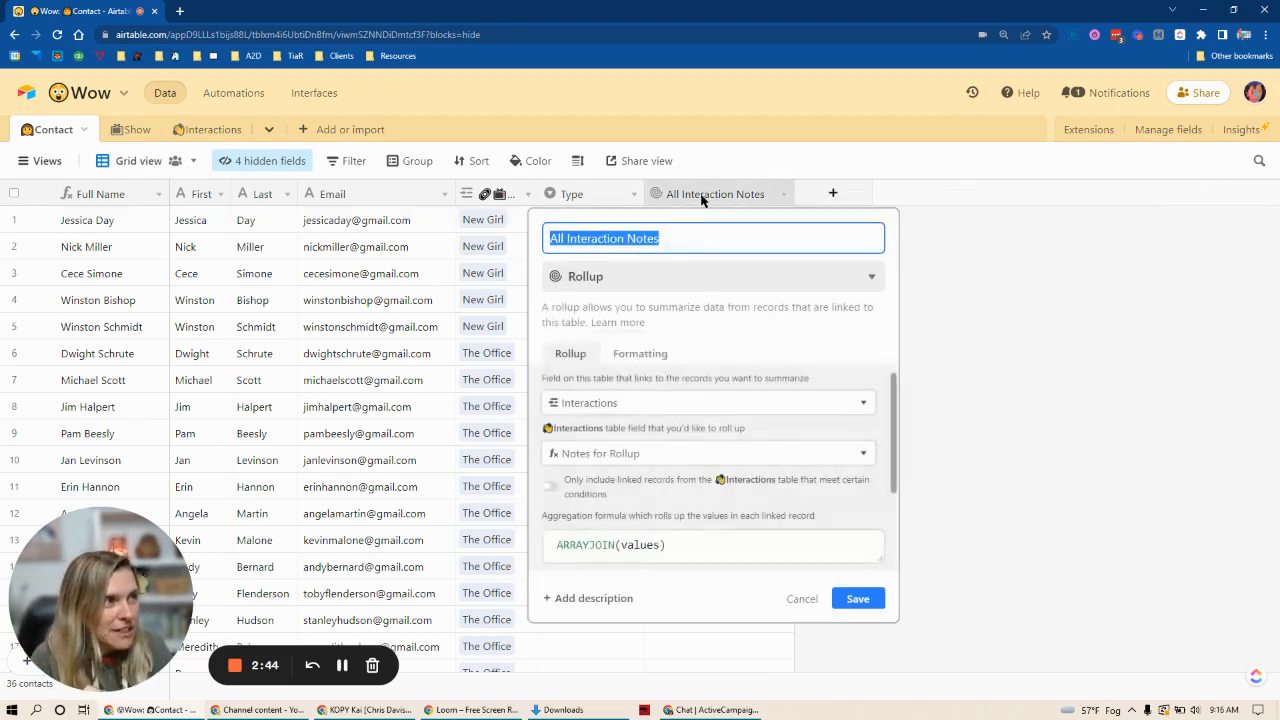
pyautogui.click(660, 546)
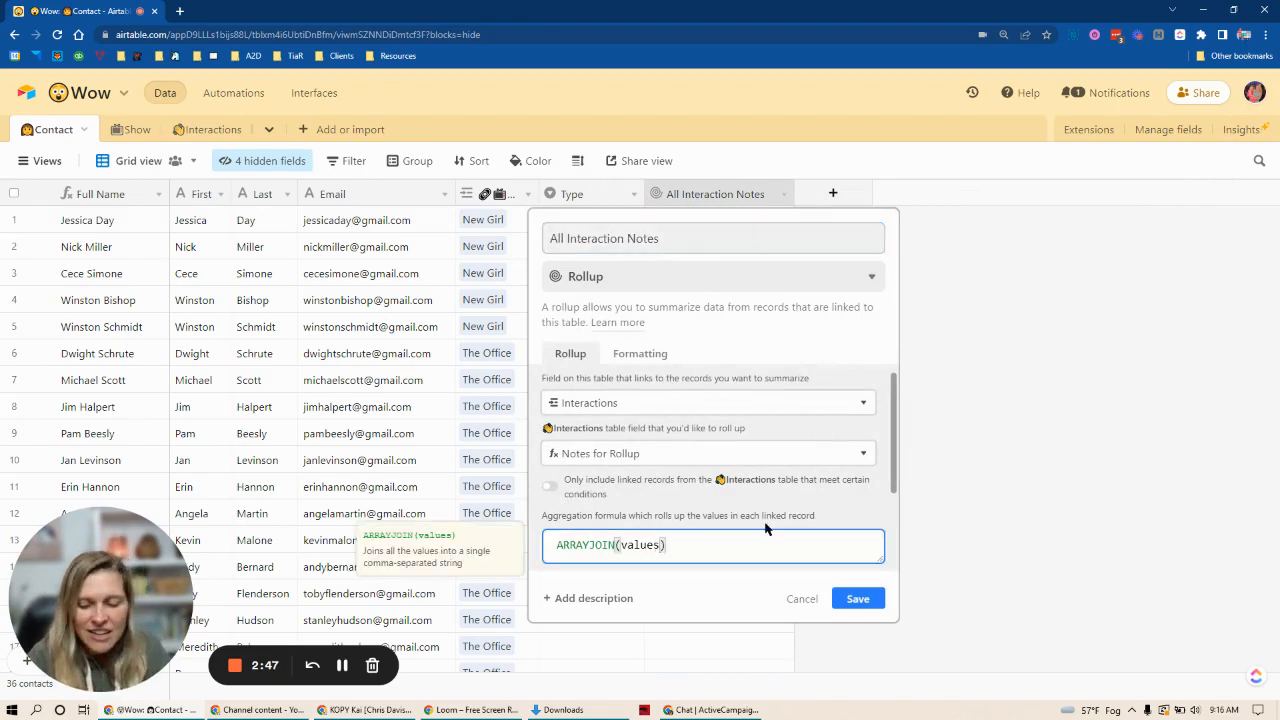
pyautogui.write(", '")
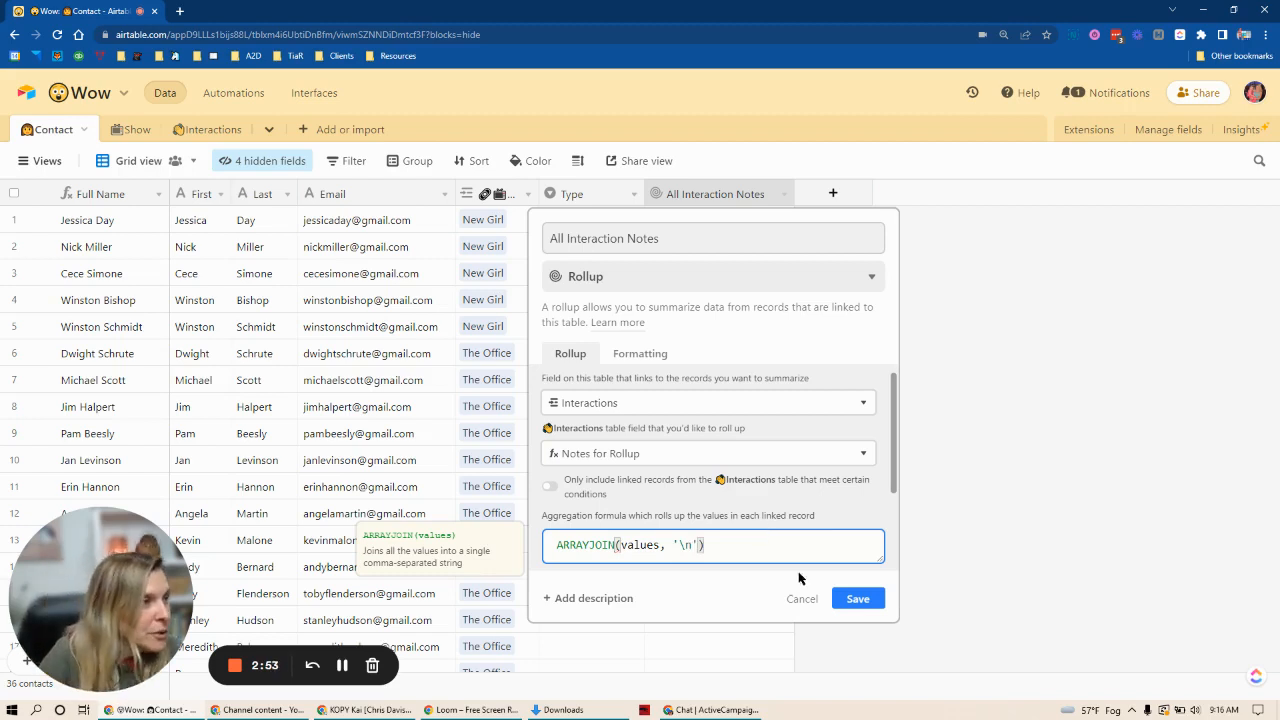
pyautogui.click(858, 598)
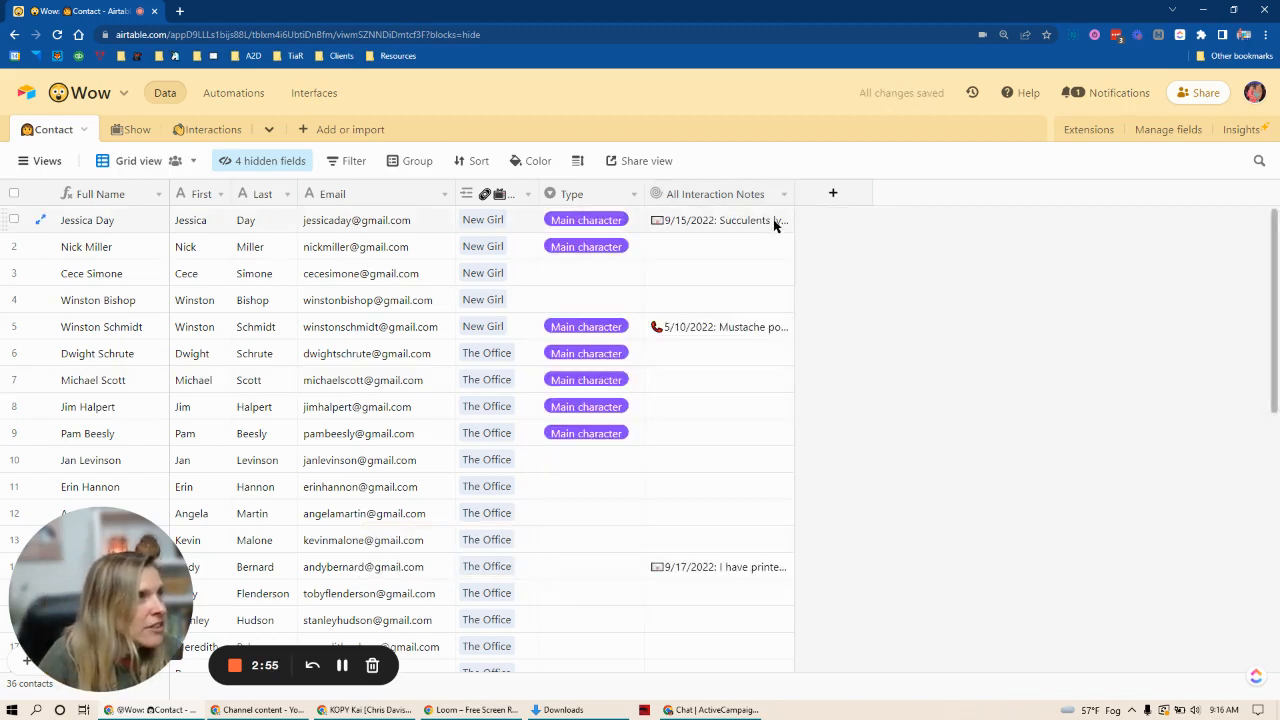
# Step: Set the Contact grid's row height to Extra Tall and widen the All Interaction Notes column
pyautogui.click(578, 161)
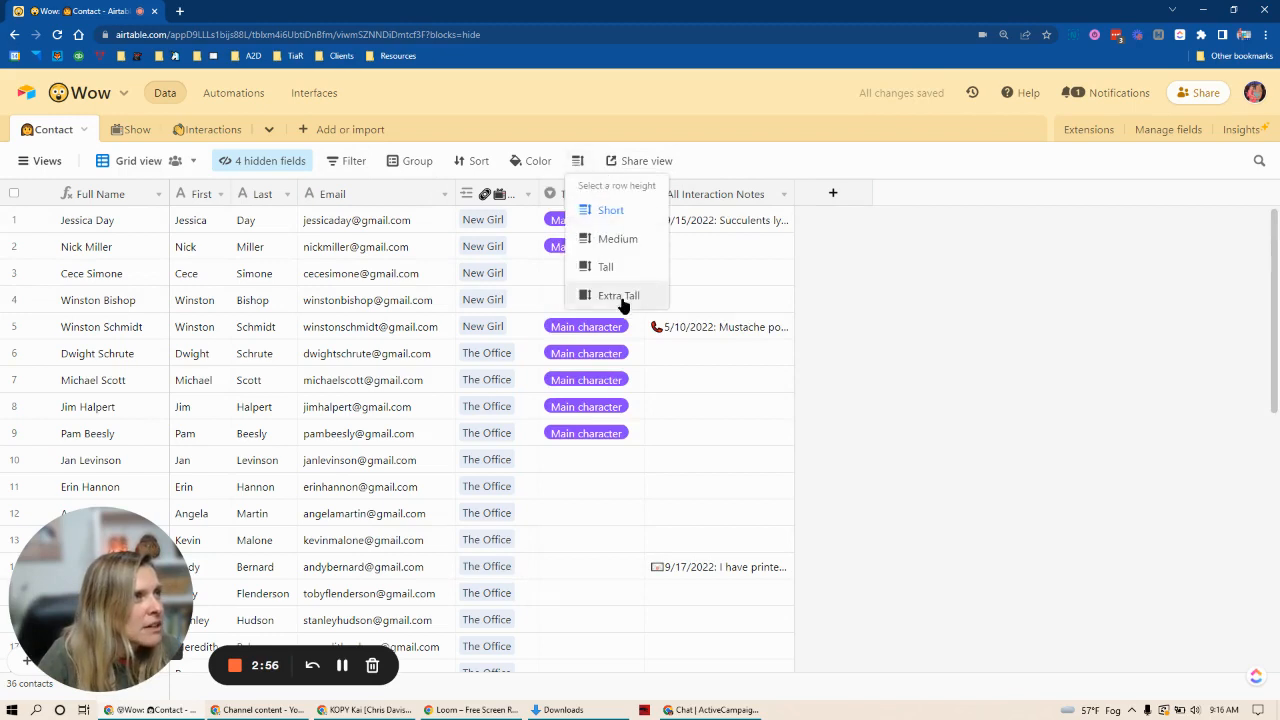
pyautogui.click(620, 295)
pyautogui.click(782, 226)
pyautogui.click(782, 226)
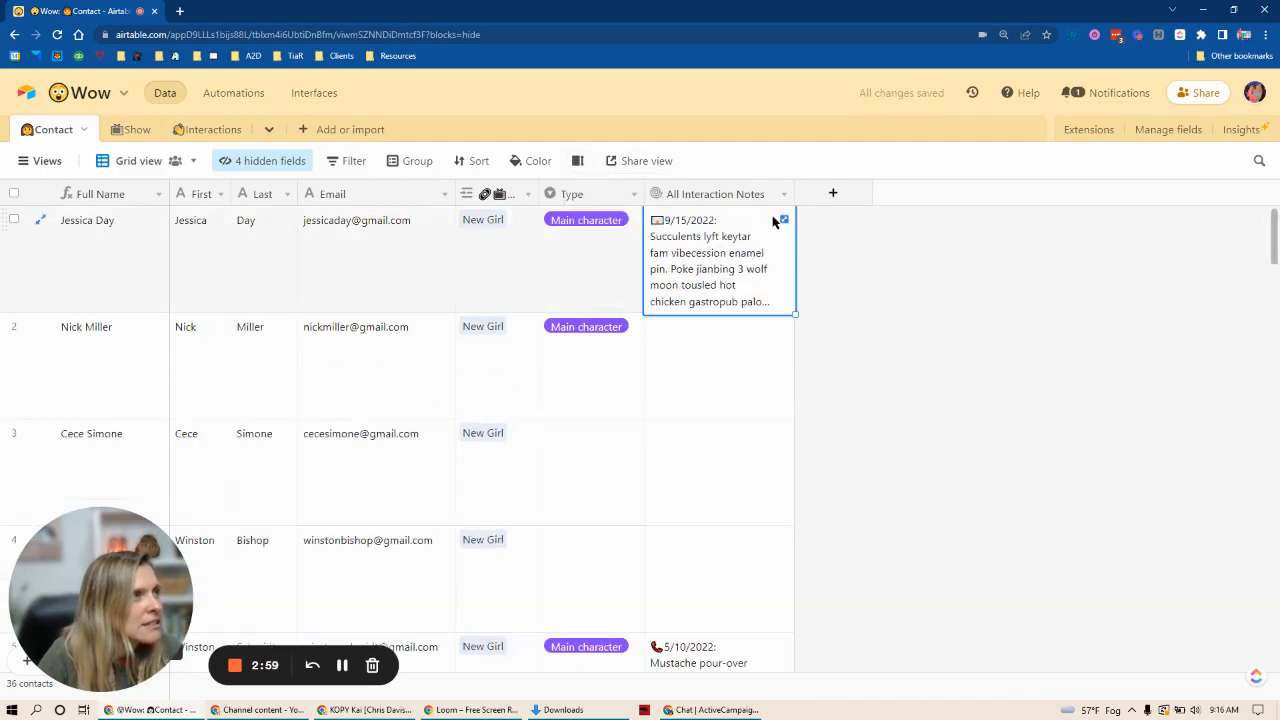
pyautogui.moveTo(793, 200); pyautogui.dragTo(1153, 210)
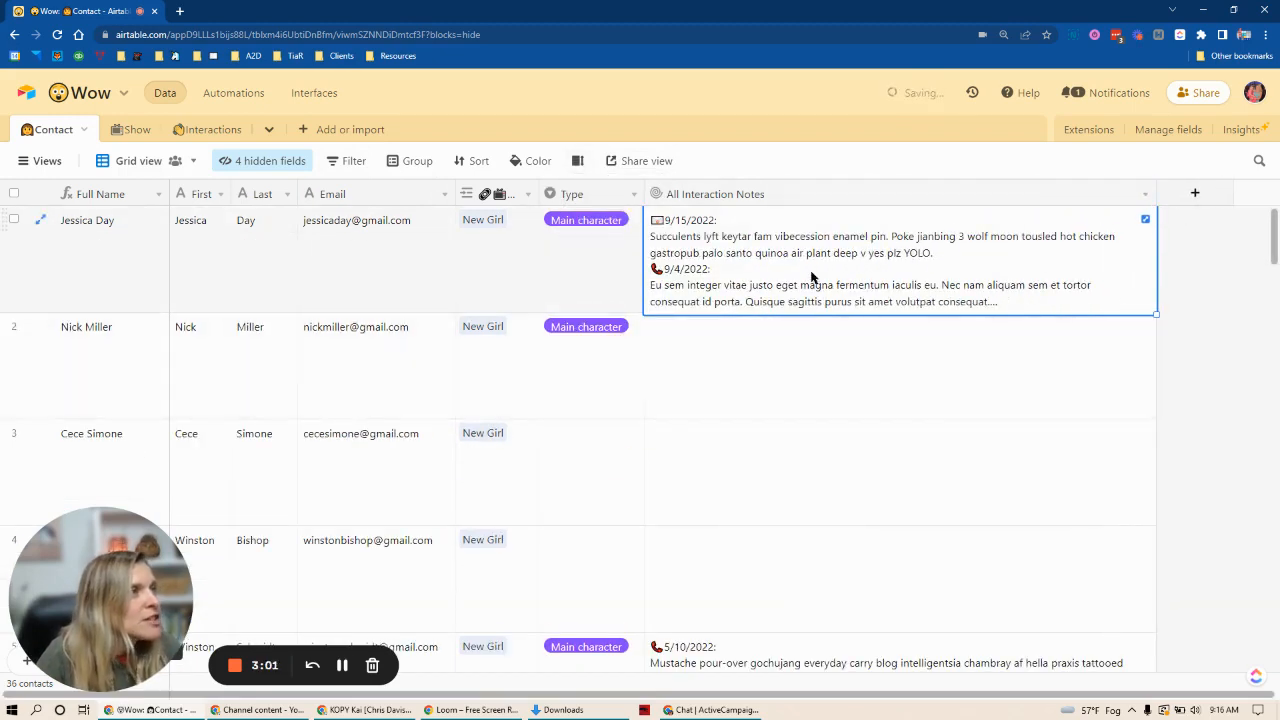
# Step: Examine the line breaks between notes in the first contact's expanded All Interaction Notes
pyautogui.click(1145, 219)
pyautogui.scroll(-2, 893, 393)
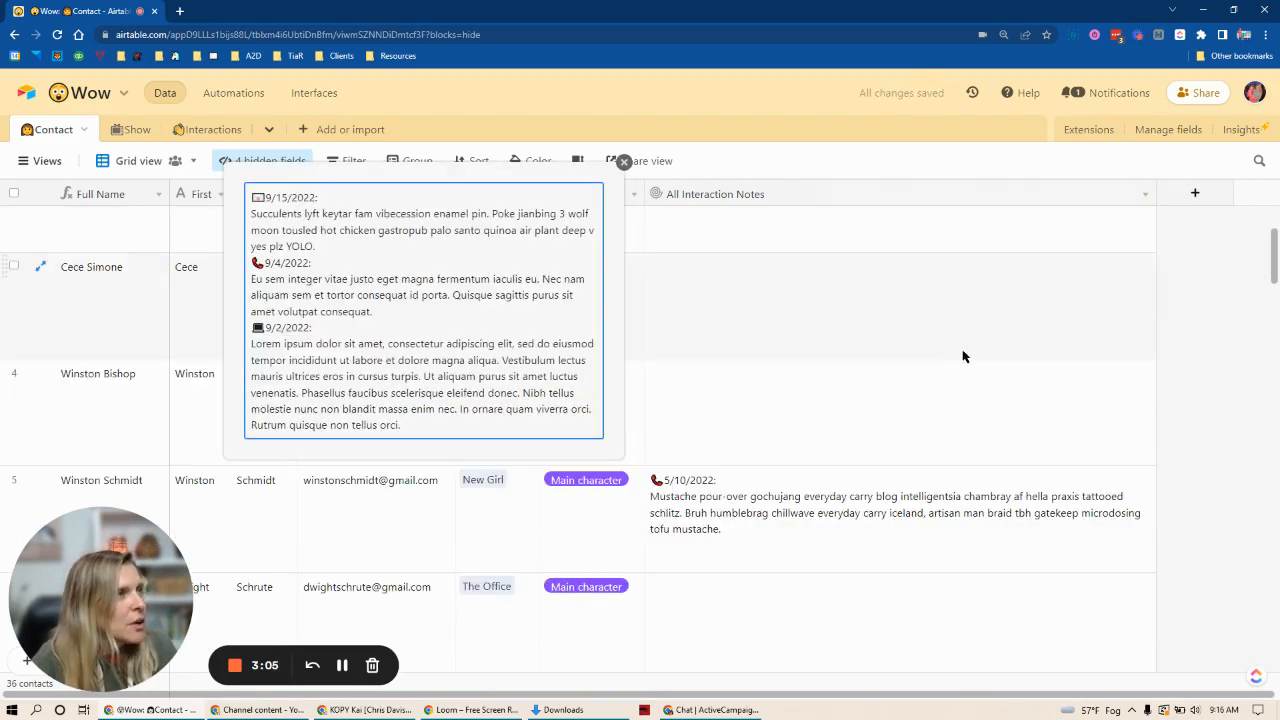
pyautogui.moveTo(264, 204); pyautogui.dragTo(328, 250)
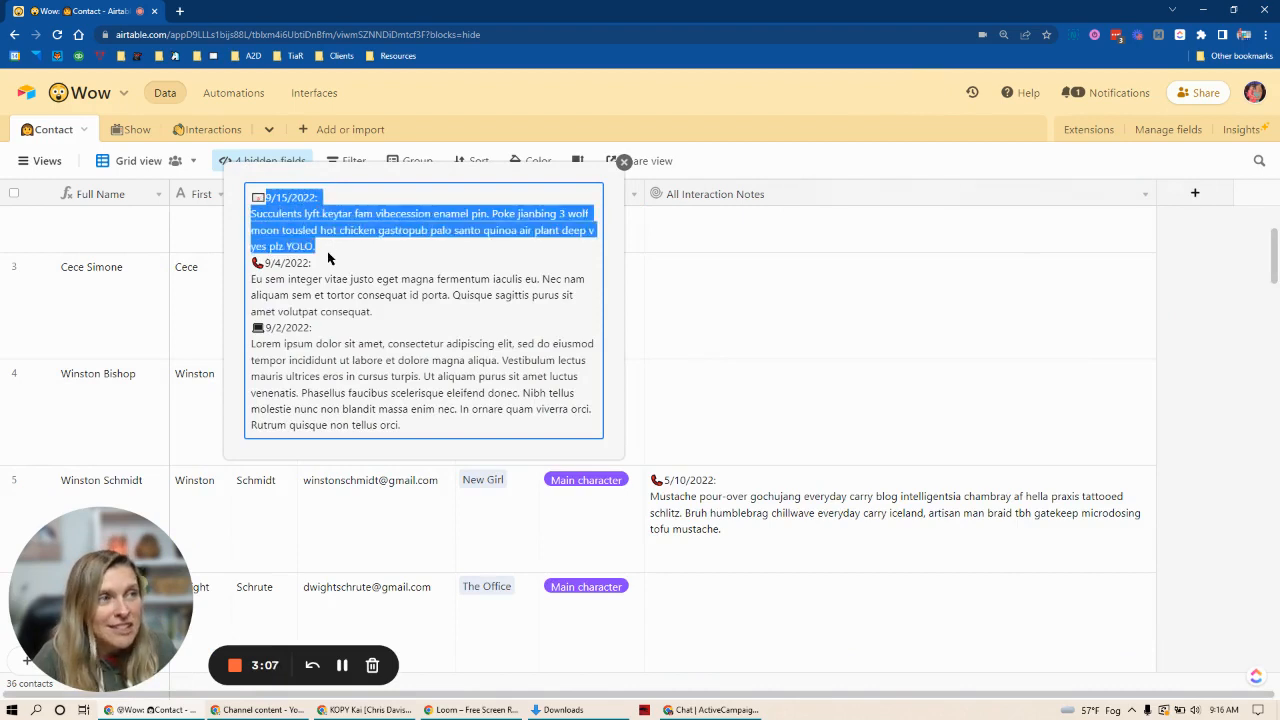
pyautogui.click(380, 297)
# Step: Change the All Interaction Notes aggregation formula to ARRAYJOIN(values, '\n\n') and save the field
pyautogui.doubleClick(763, 194)
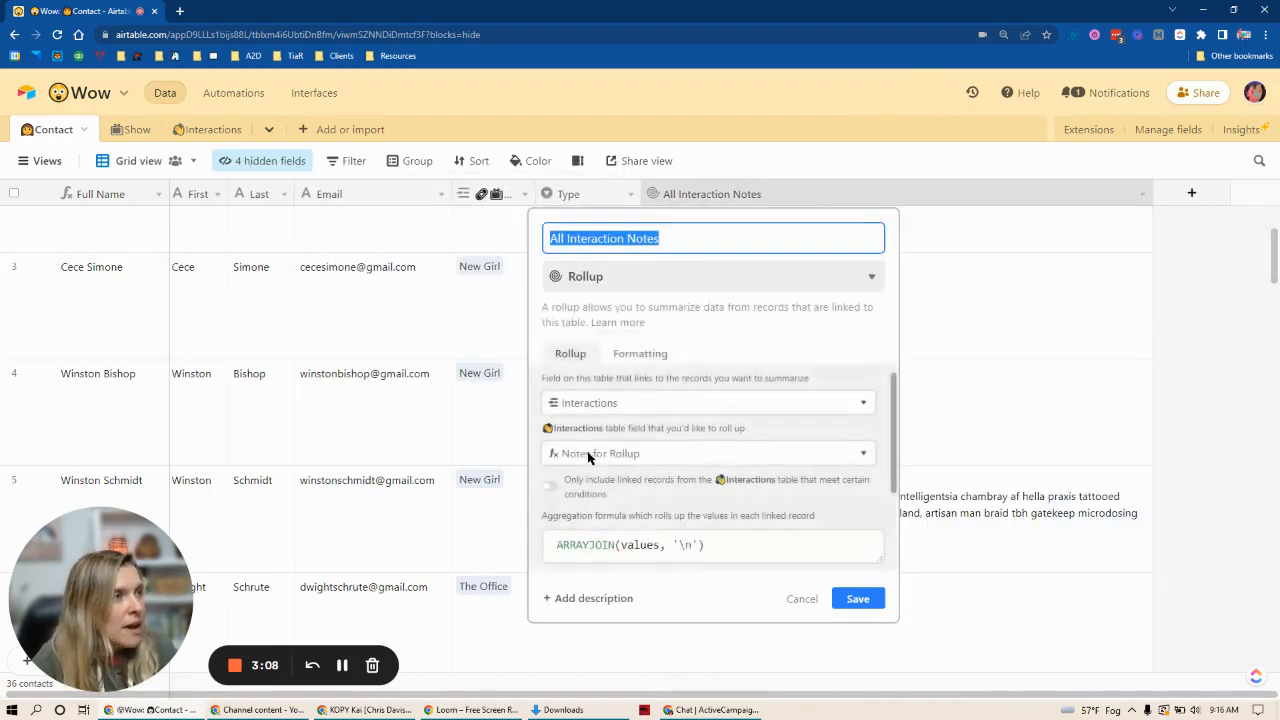
pyautogui.click(694, 544)
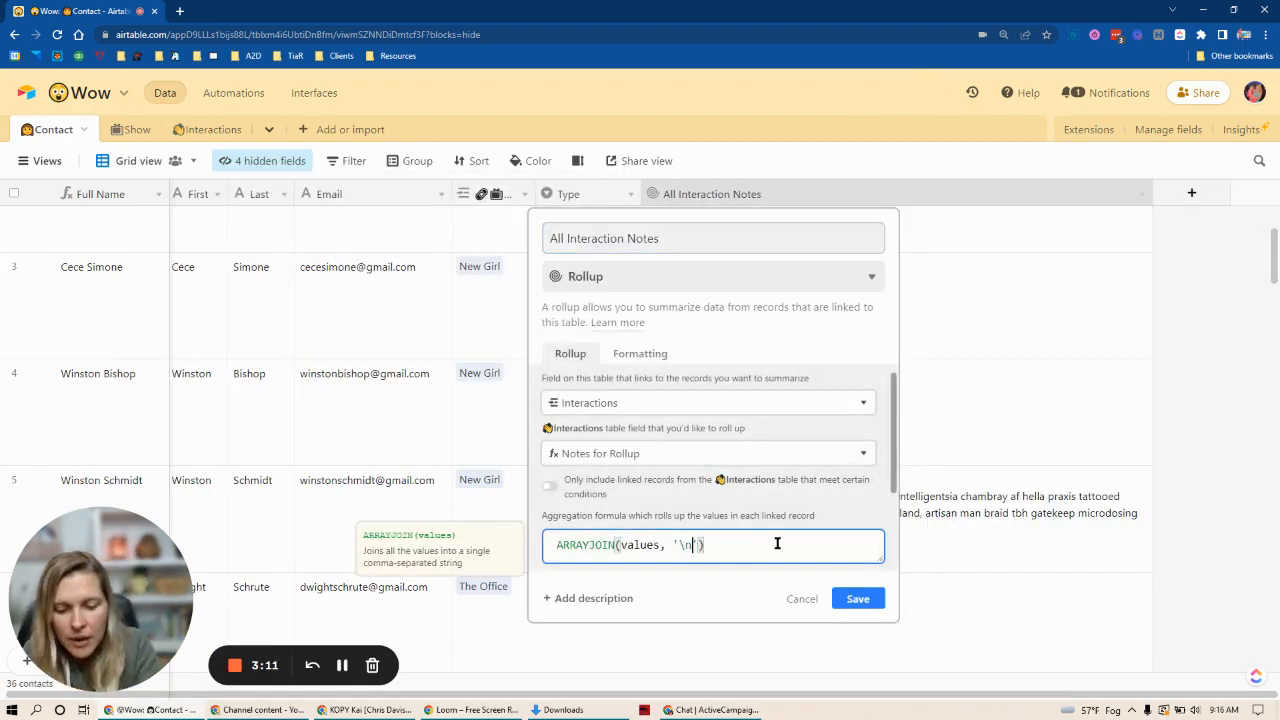
pyautogui.click(858, 599)
# Step: Expand the first contact's All Interaction Notes again and check the blank-line spacing between the notes
pyautogui.scroll(3, 914, 370)
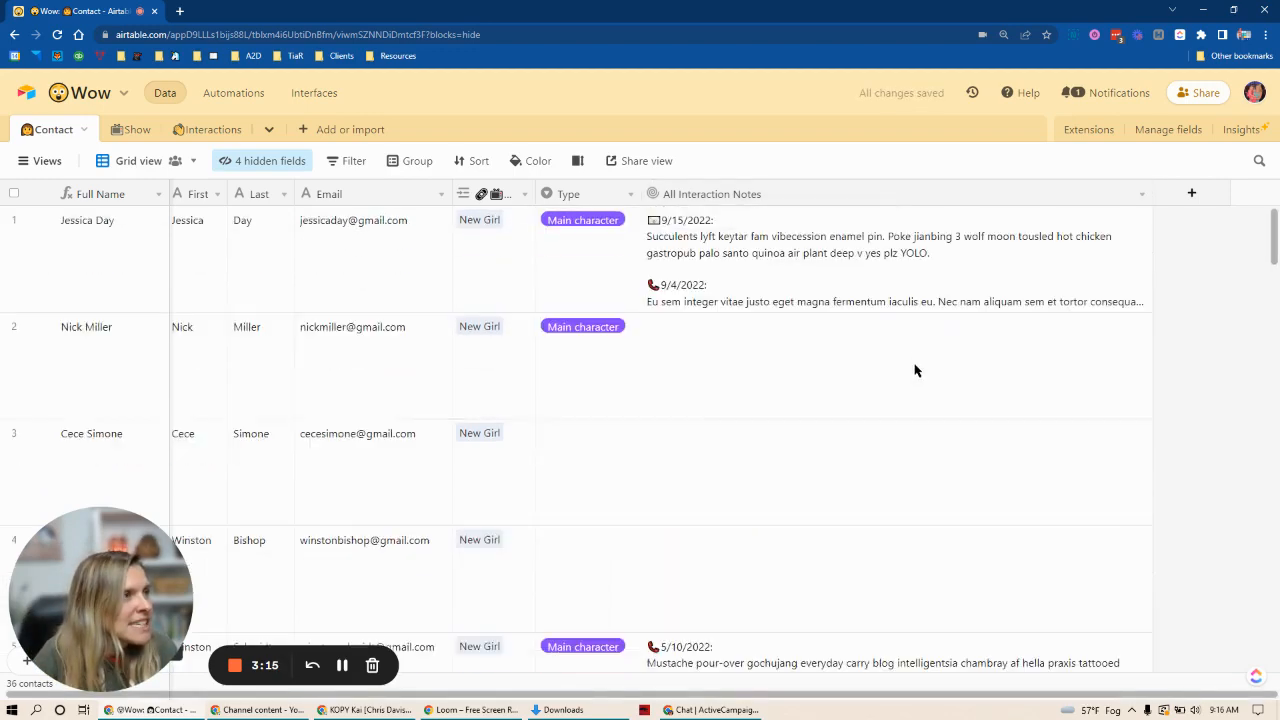
pyautogui.click(1110, 240)
pyautogui.click(1141, 219)
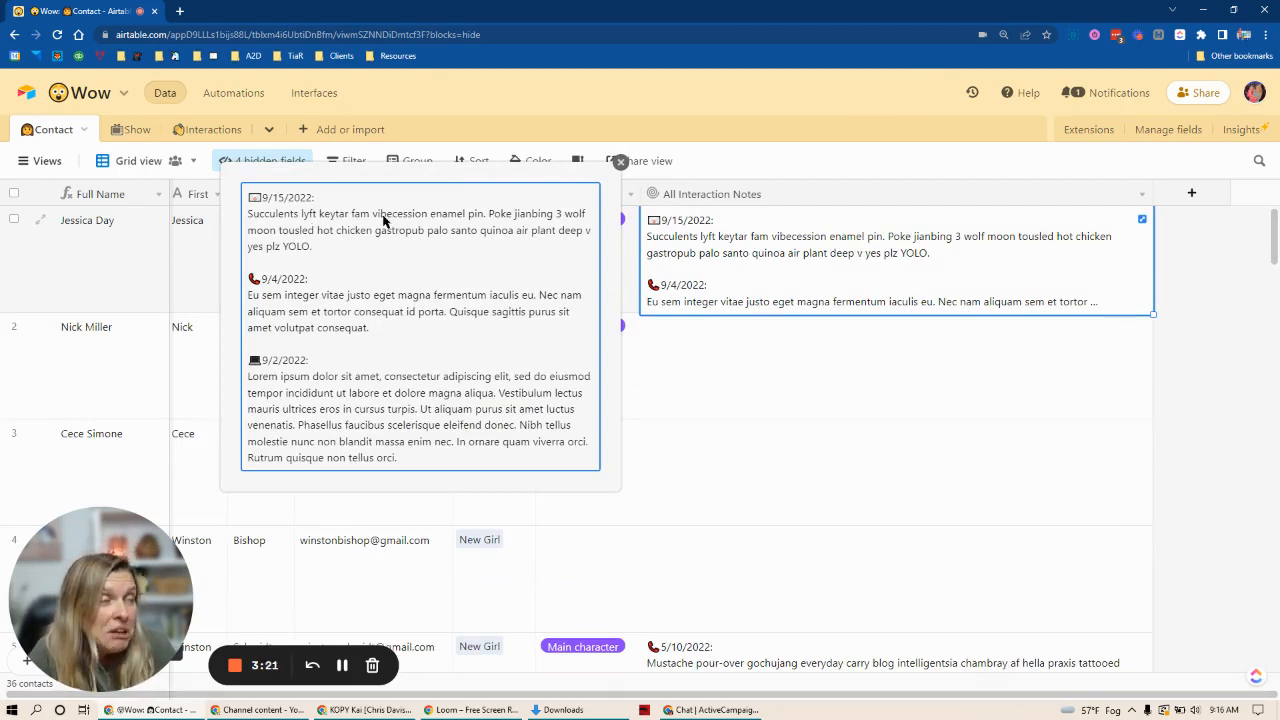
pyautogui.click(620, 162)
pyautogui.click(630, 163)
pyautogui.click(1068, 254)
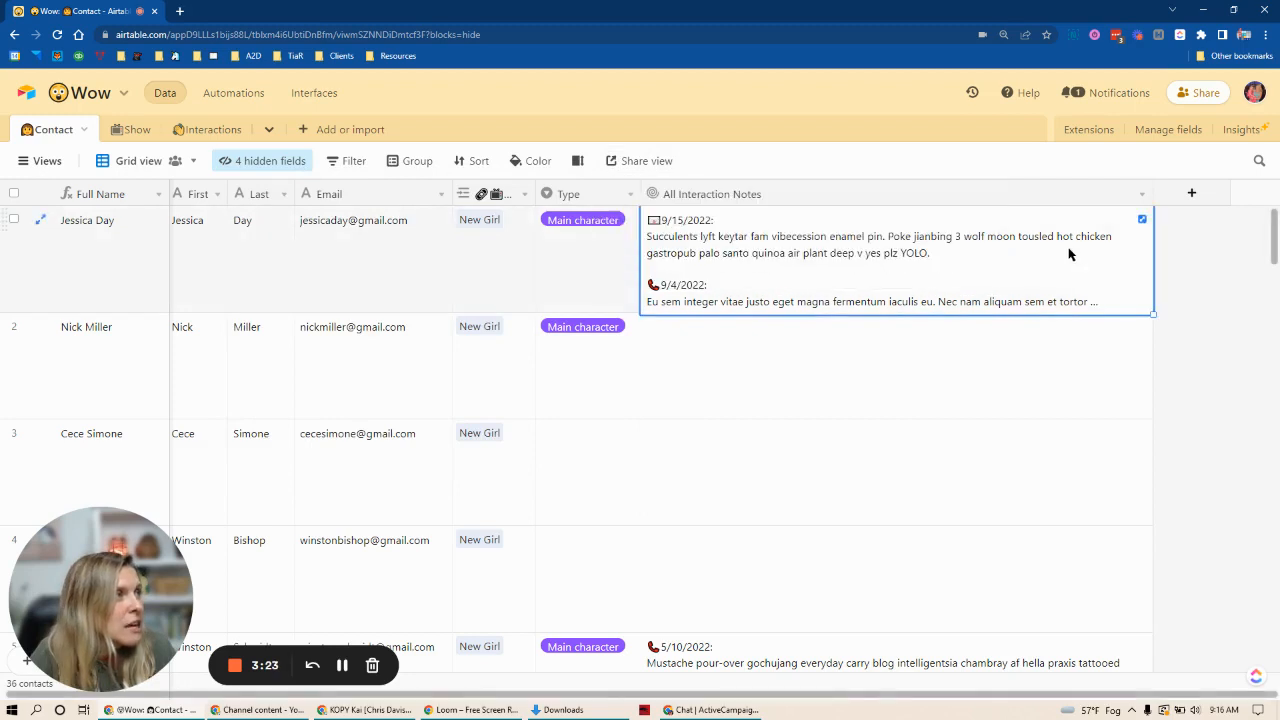
pyautogui.click(1142, 219)
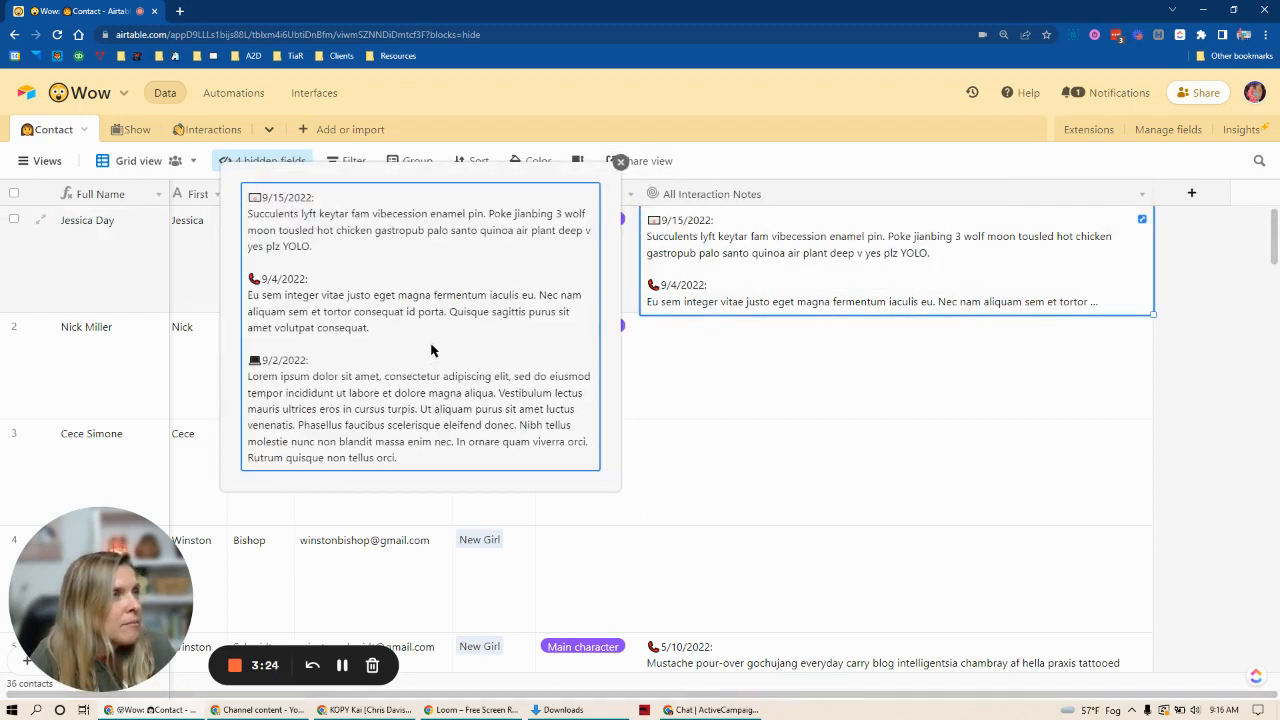
pyautogui.click(620, 162)
# Step: Add an asterisk divider to the All Interaction Notes formula, making it ARRAYJOIN(values, '\n\n******\n\n'), and save the field
pyautogui.doubleClick(799, 192)
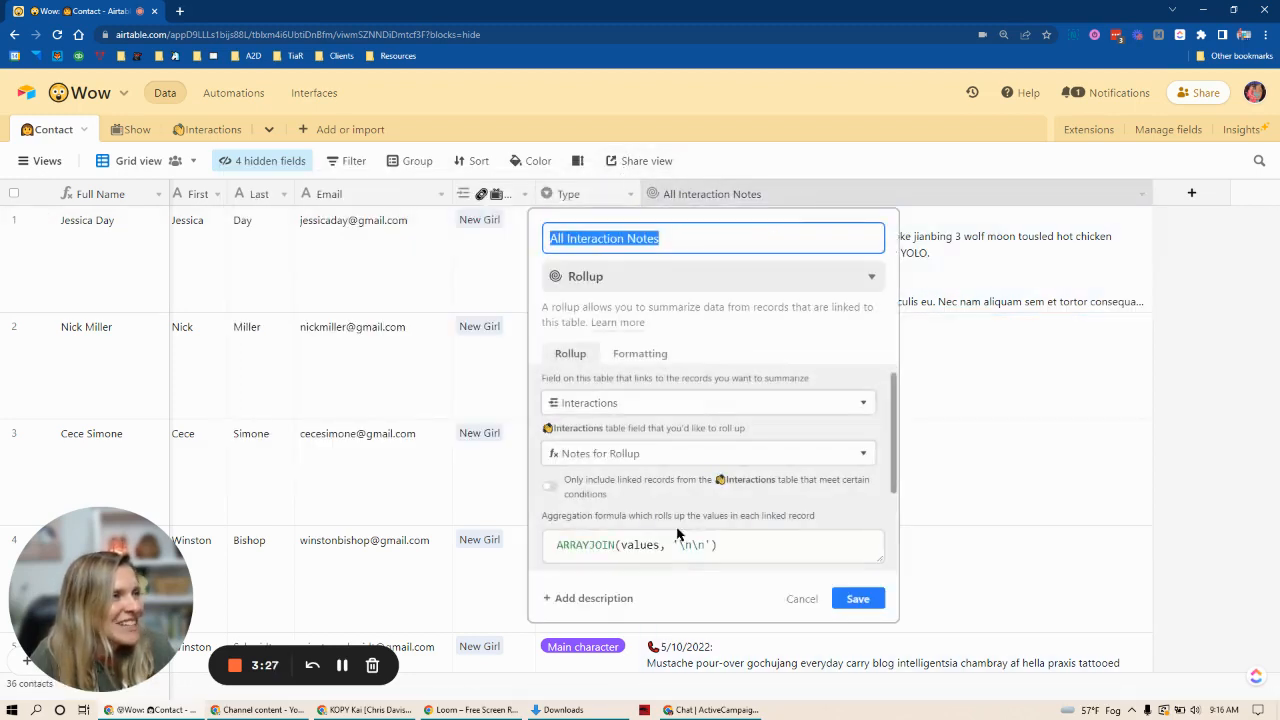
pyautogui.click(710, 544)
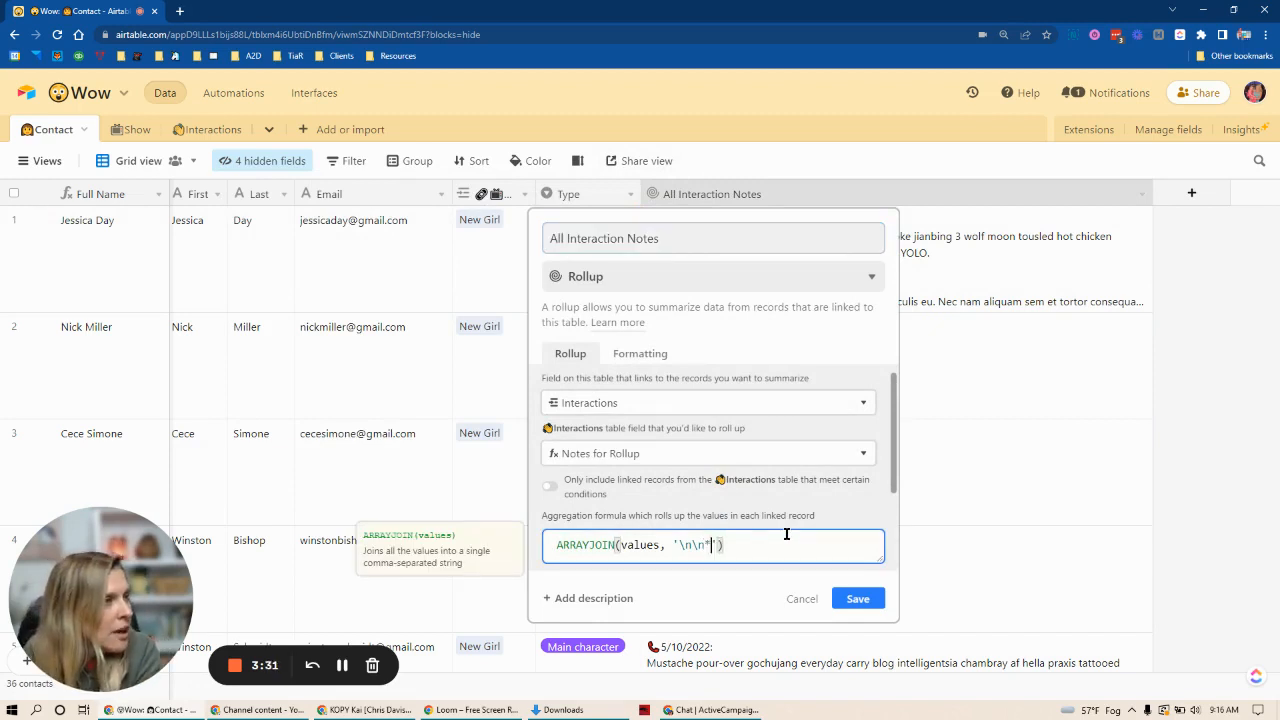
pyautogui.write('*****')
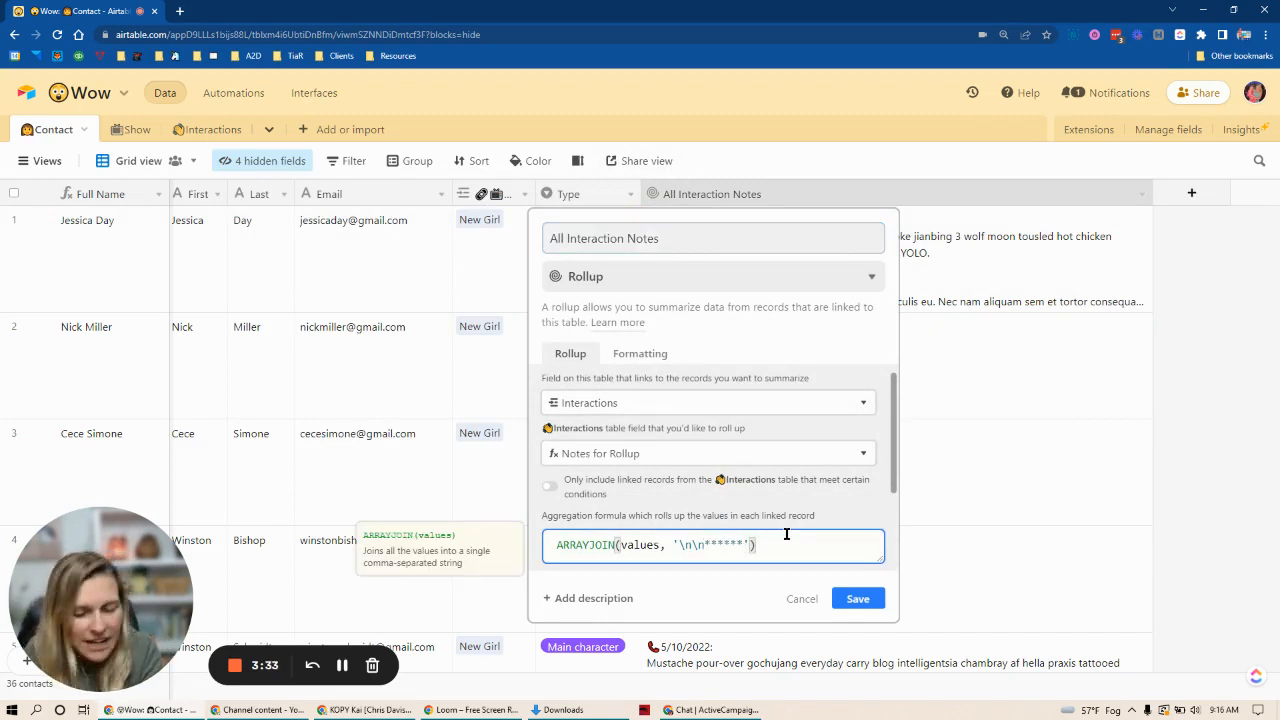
pyautogui.write('\\n\\n')
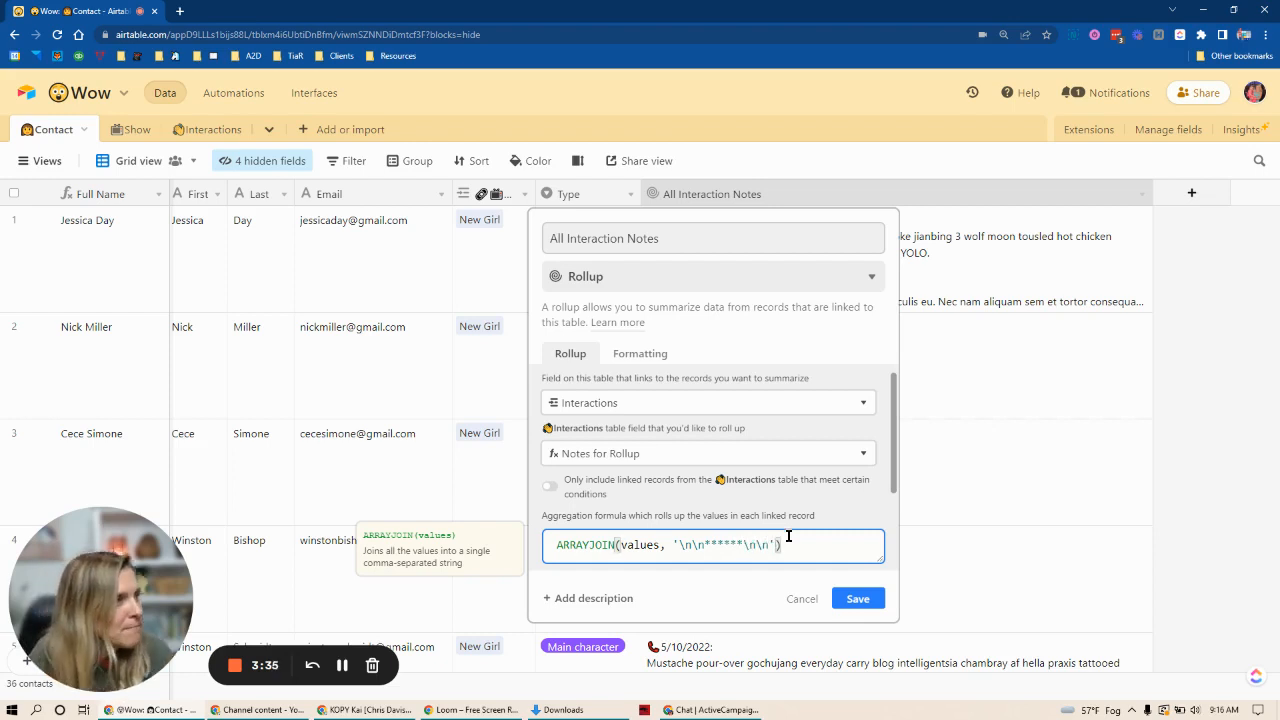
pyautogui.click(855, 600)
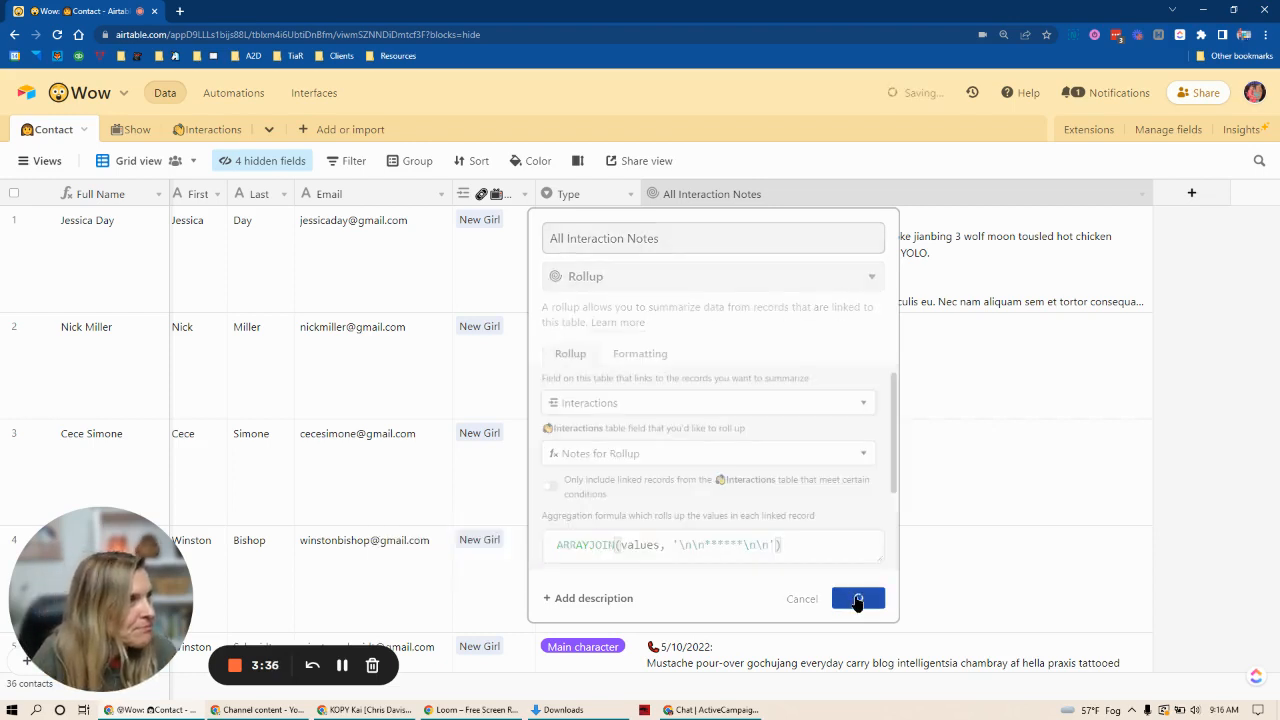
# Step: Review the first contact's full expanded All Interaction Notes, including the asterisk dividers between entries
pyautogui.click(1134, 236)
pyautogui.click(1142, 218)
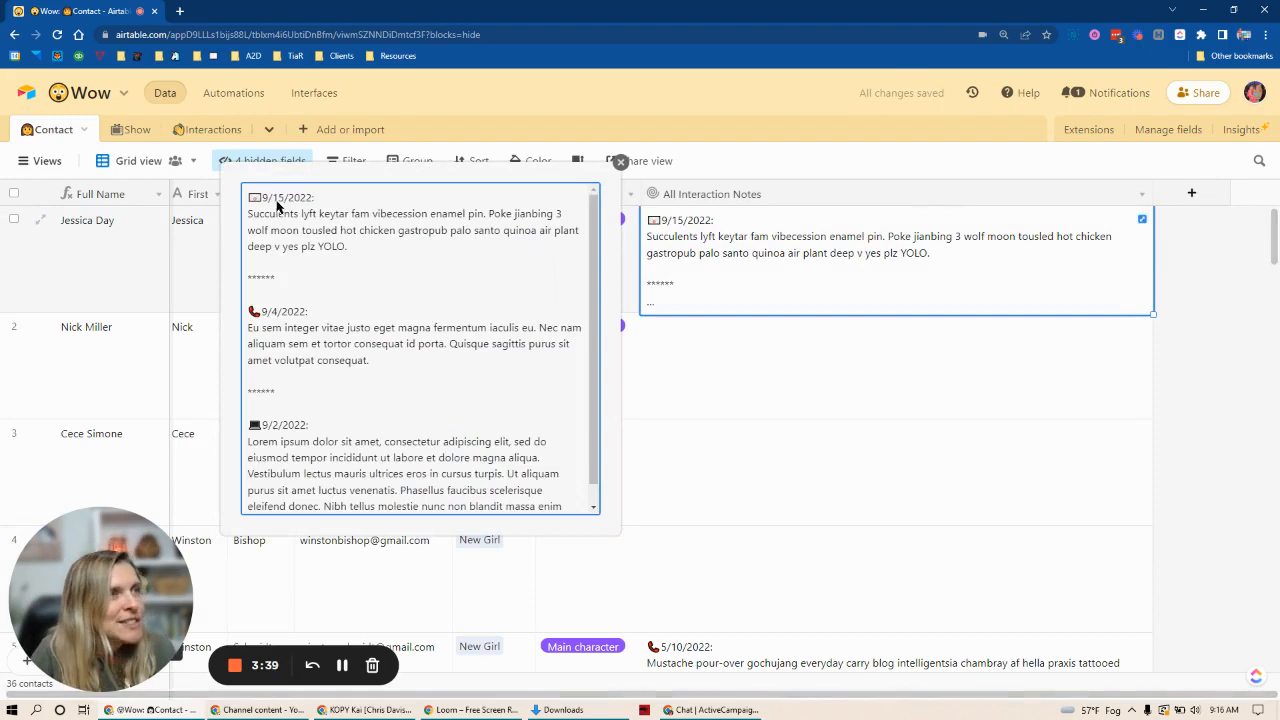
pyautogui.moveTo(251, 201); pyautogui.dragTo(352, 246)
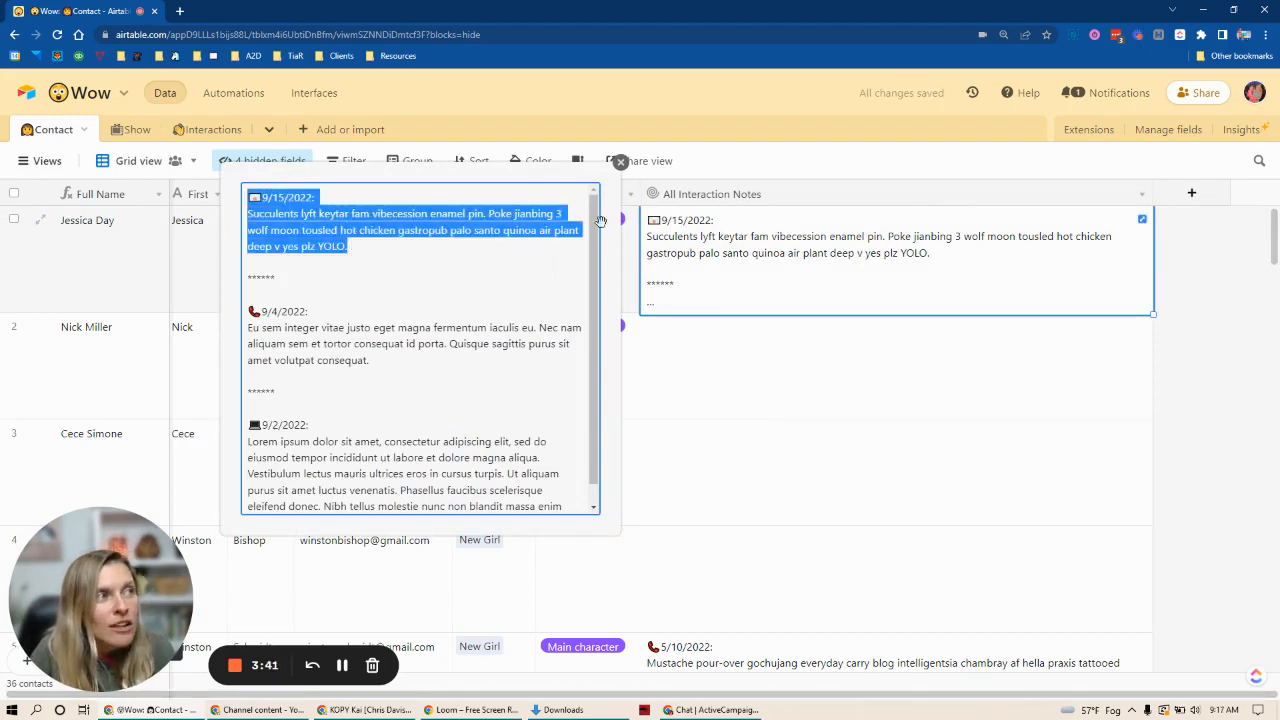
pyautogui.moveTo(597, 220); pyautogui.dragTo(590, 294)
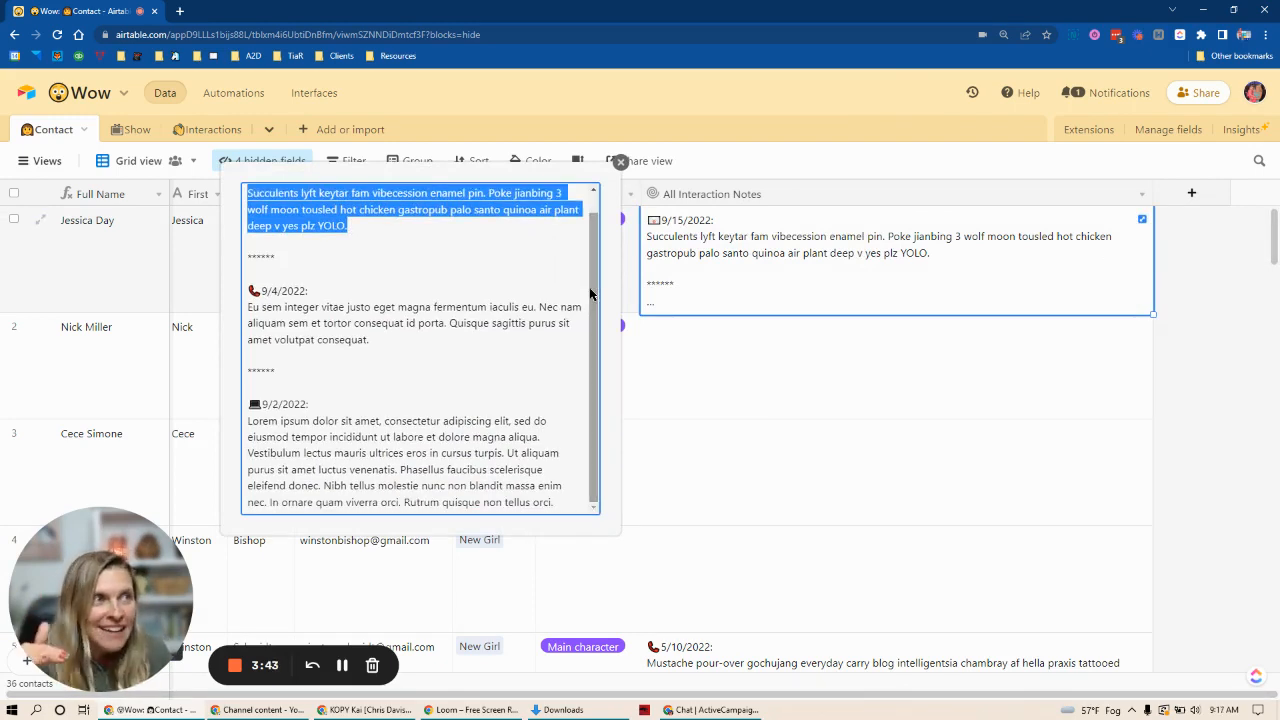
pyautogui.click(829, 410)
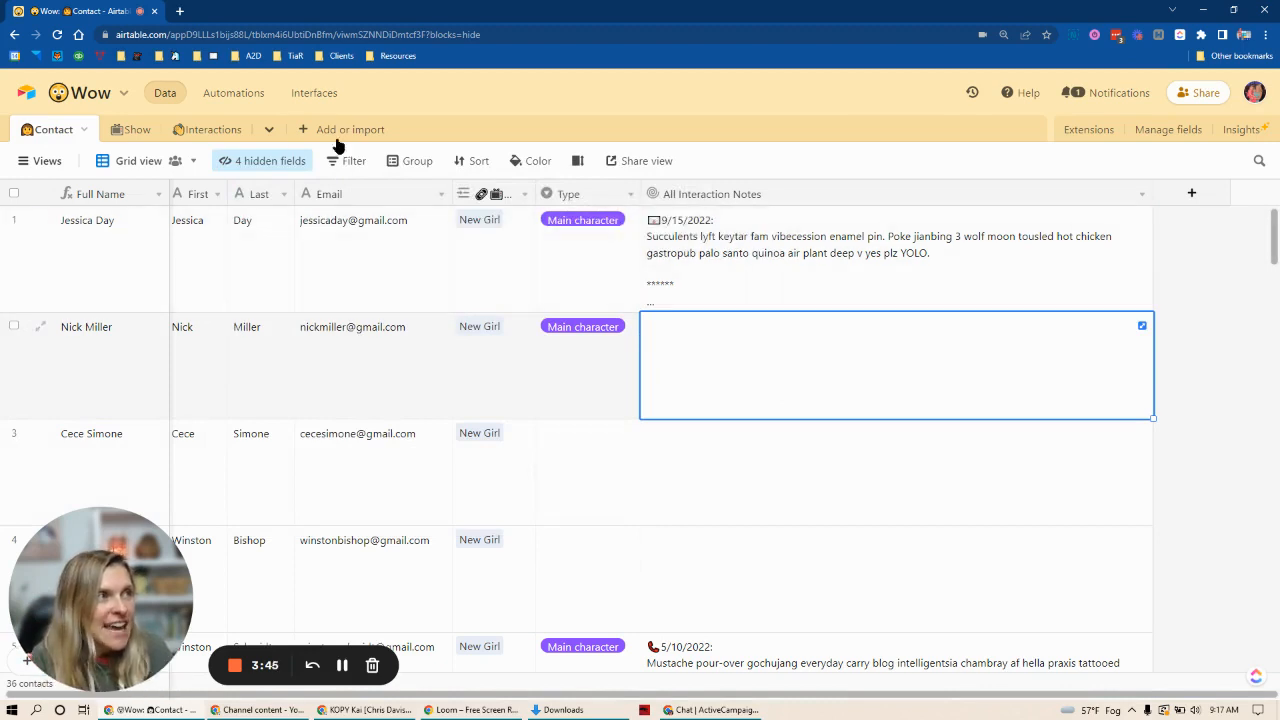
# Step: Compare the first contact's linked records and Notes for Rollup values in the Interactions table with All Interaction Notes in the Contact table
pyautogui.click(200, 136)
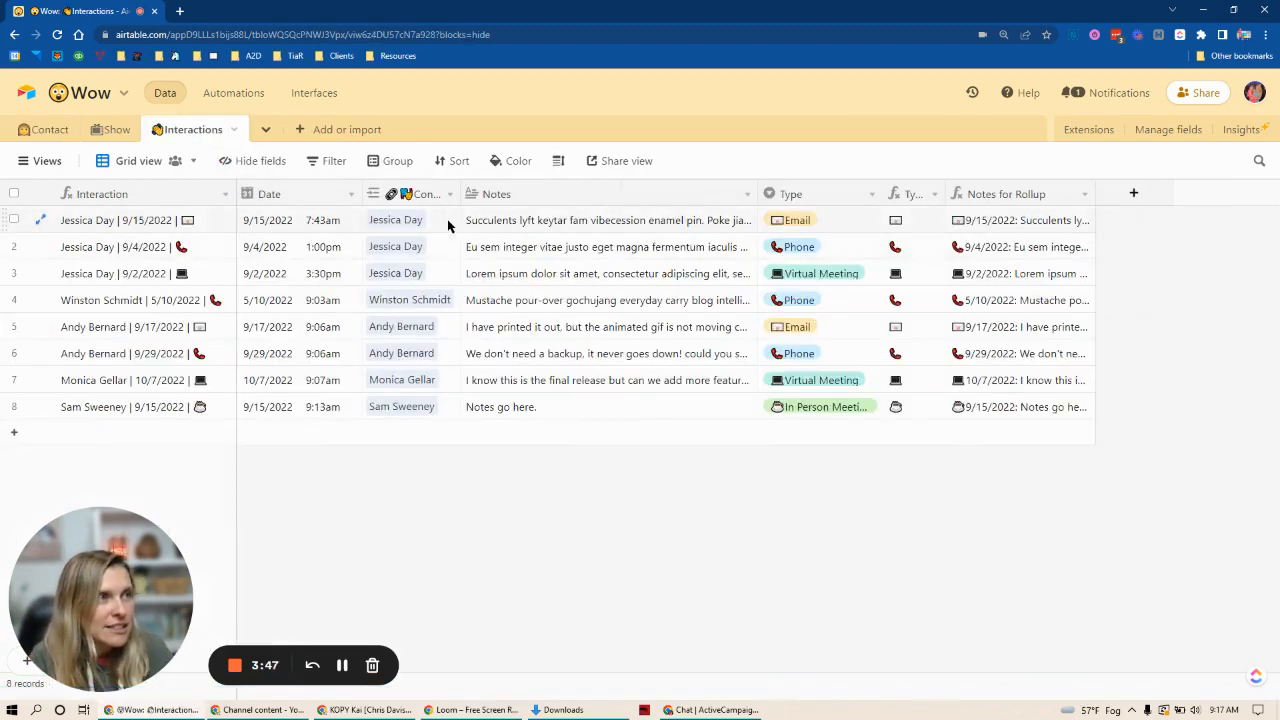
pyautogui.moveTo(449, 220); pyautogui.dragTo(449, 268)
pyautogui.moveTo(1028, 222); pyautogui.dragTo(1028, 272)
pyautogui.click(46, 135)
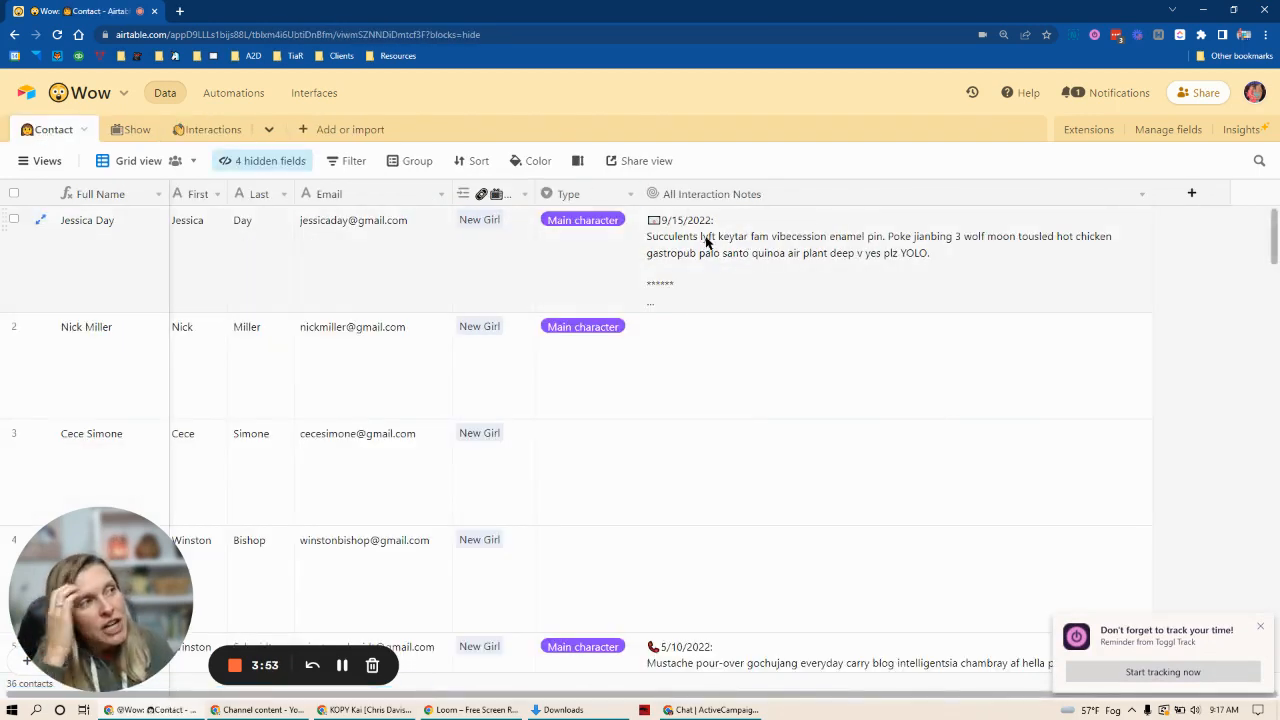
pyautogui.click(203, 131)
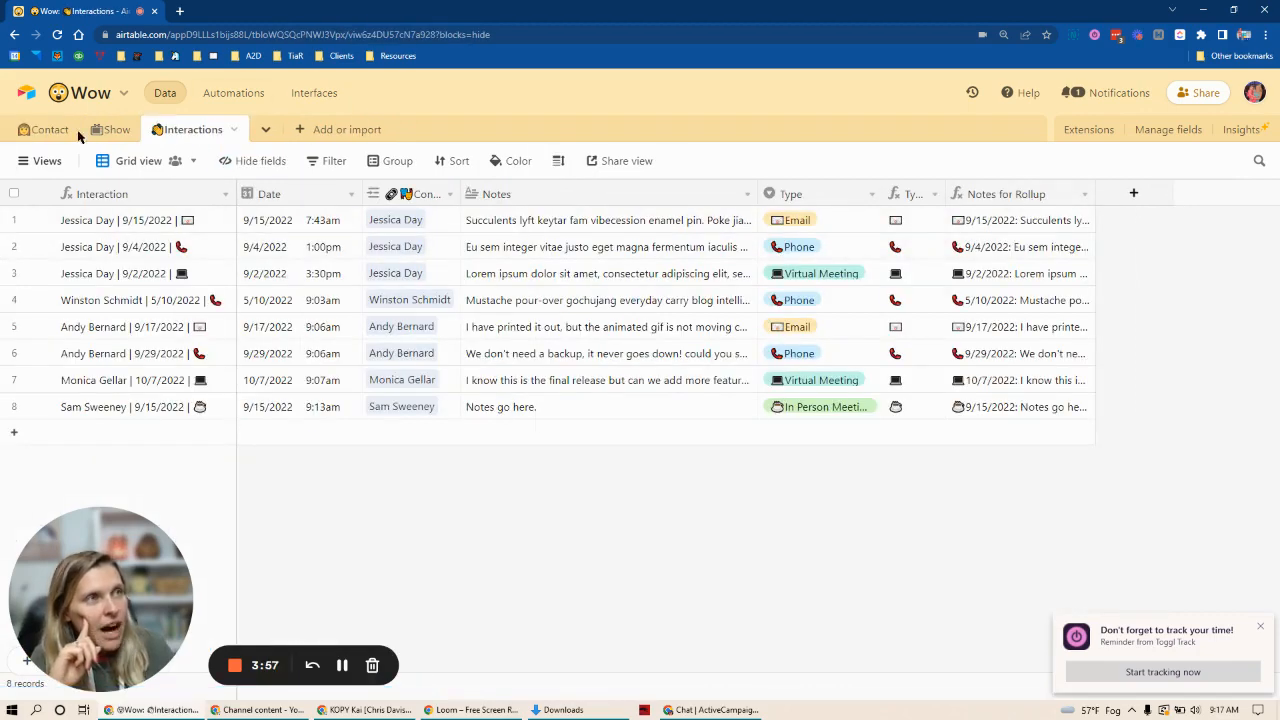
pyautogui.click(48, 131)
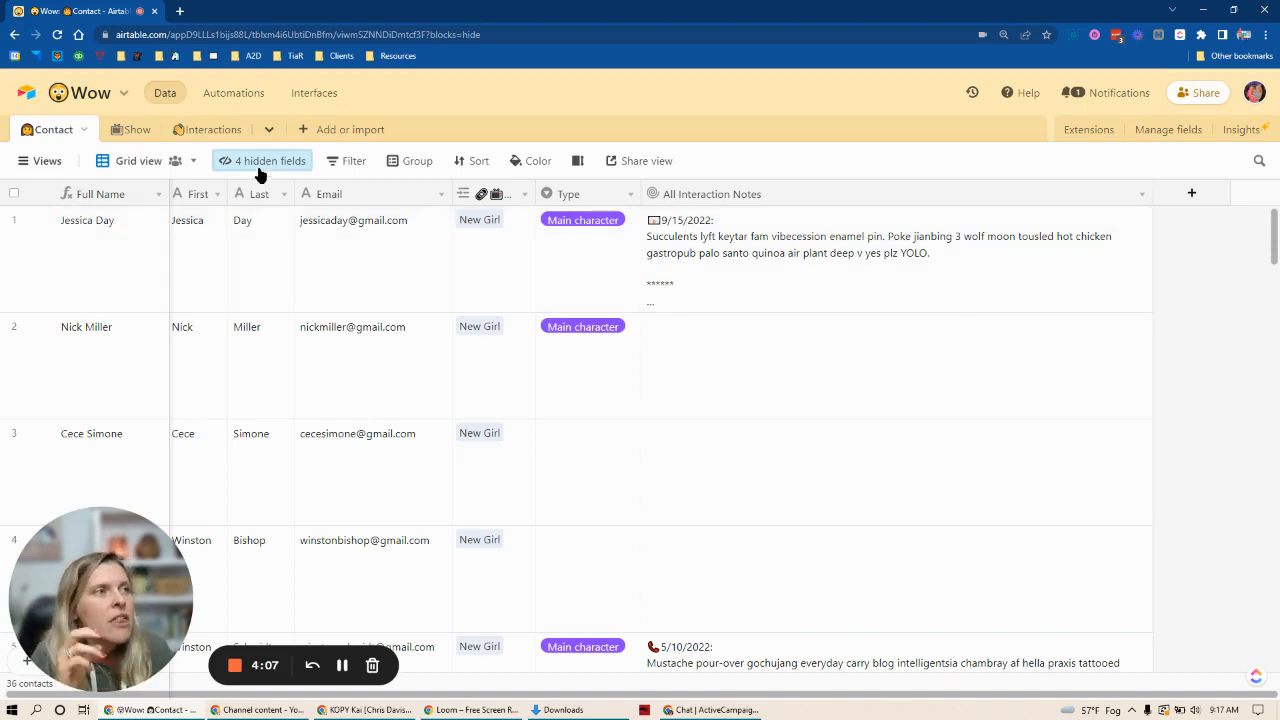
# Step: Inspect the Notes for Rollup formula in the Interactions table and close its settings without changing anything
pyautogui.click(206, 130)
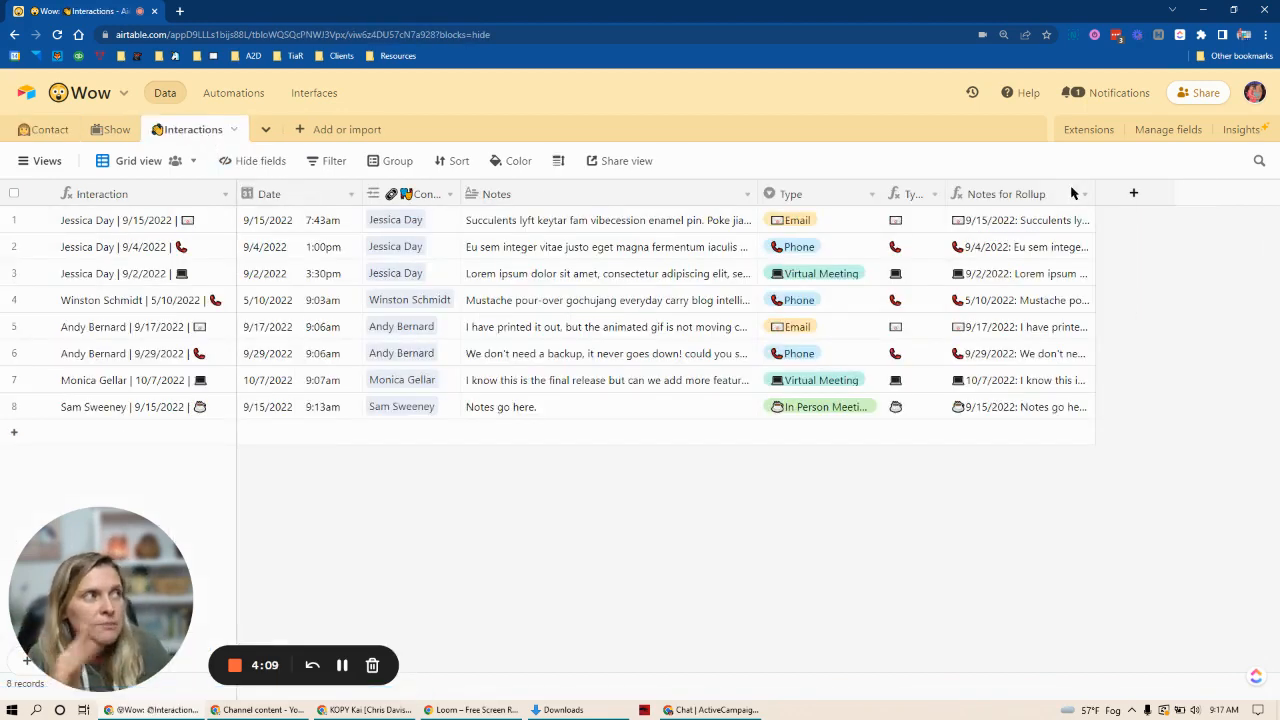
pyautogui.doubleClick(1020, 194)
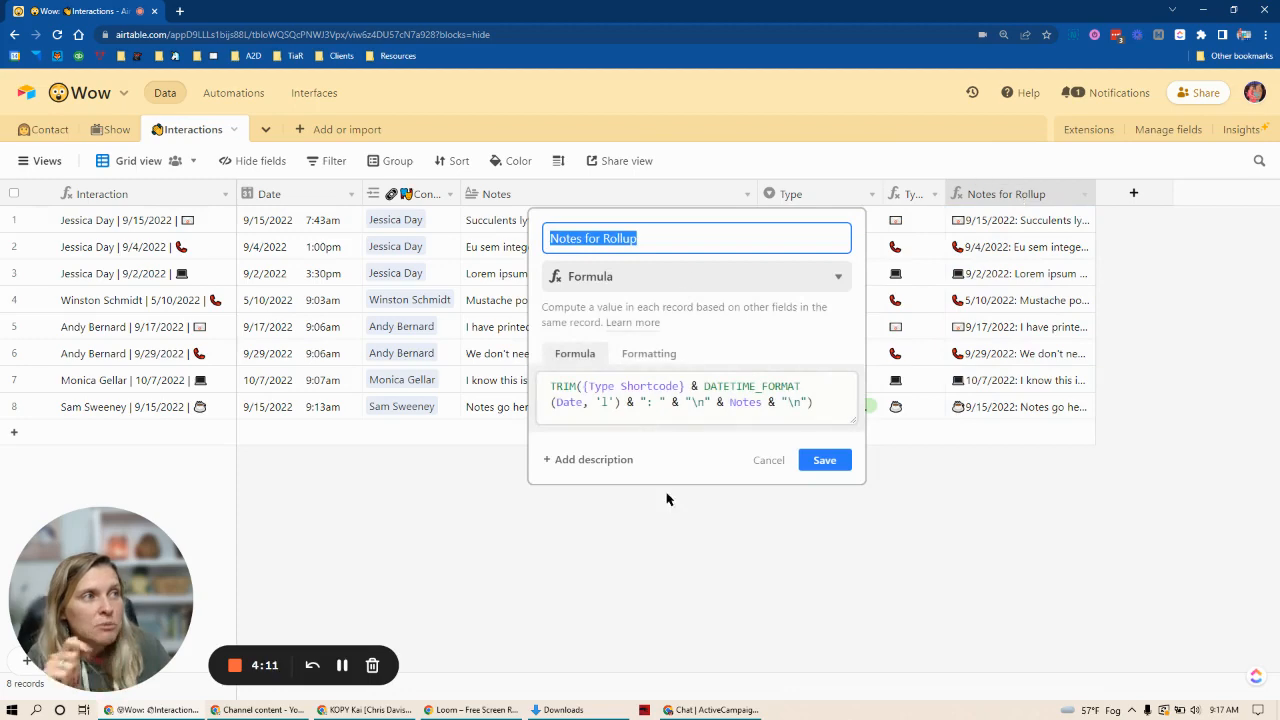
pyautogui.click(768, 461)
# Step: Expand the fifth contact's All Interaction Notes in the Contact table, read the entry, and close it
pyautogui.click(45, 129)
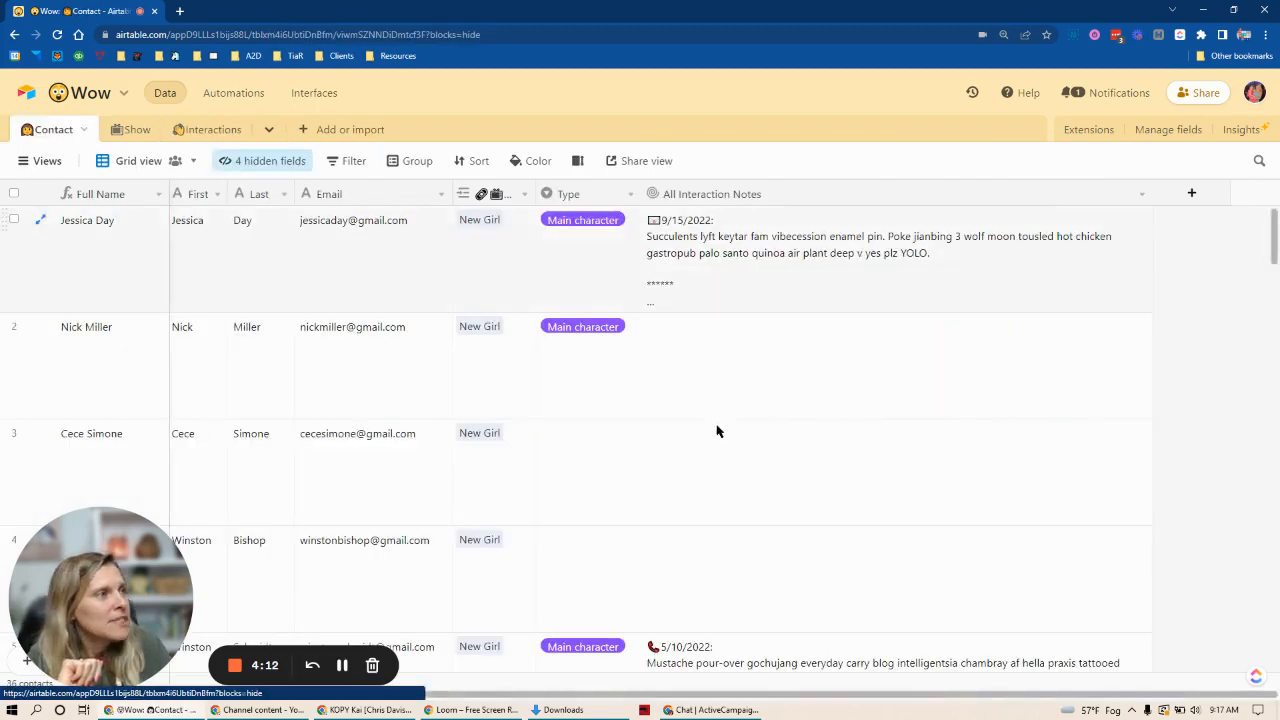
pyautogui.click(731, 378)
pyautogui.scroll(-2, 735, 375)
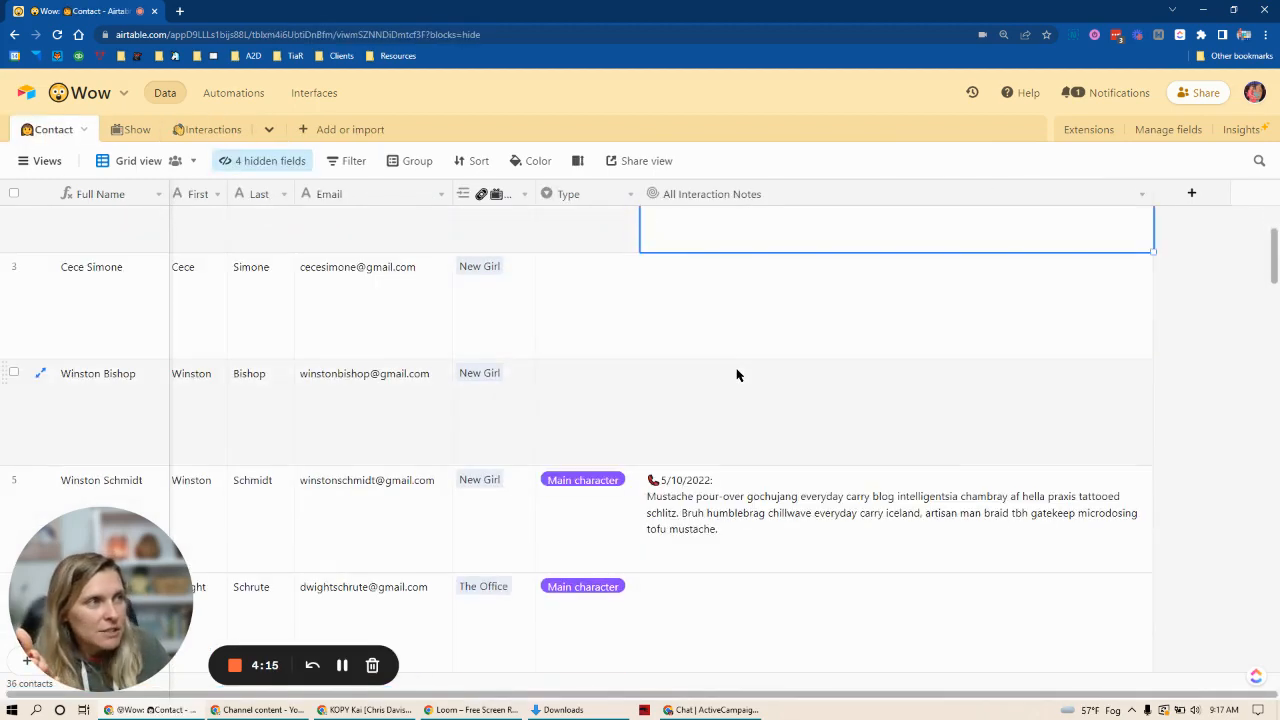
pyautogui.scroll(-1, 736, 375)
pyautogui.click(760, 440)
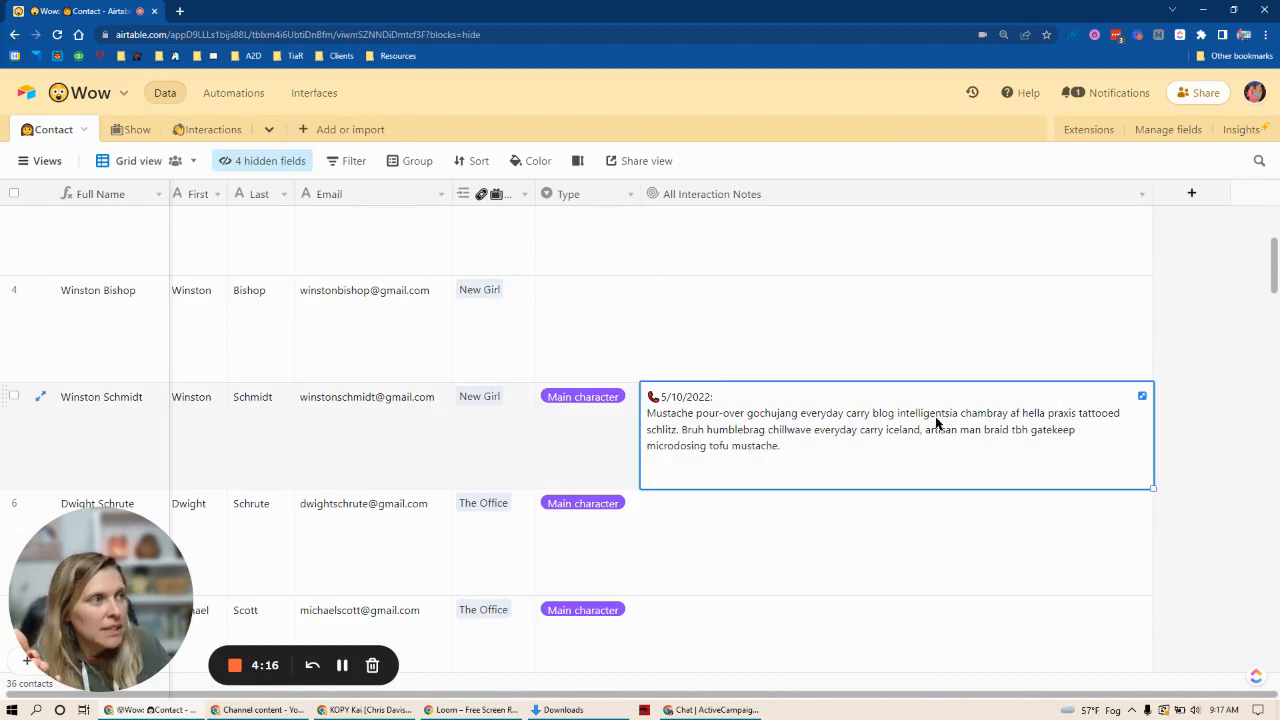
pyautogui.click(1143, 396)
pyautogui.moveTo(249, 353); pyautogui.dragTo(352, 418)
pyautogui.click(620, 317)
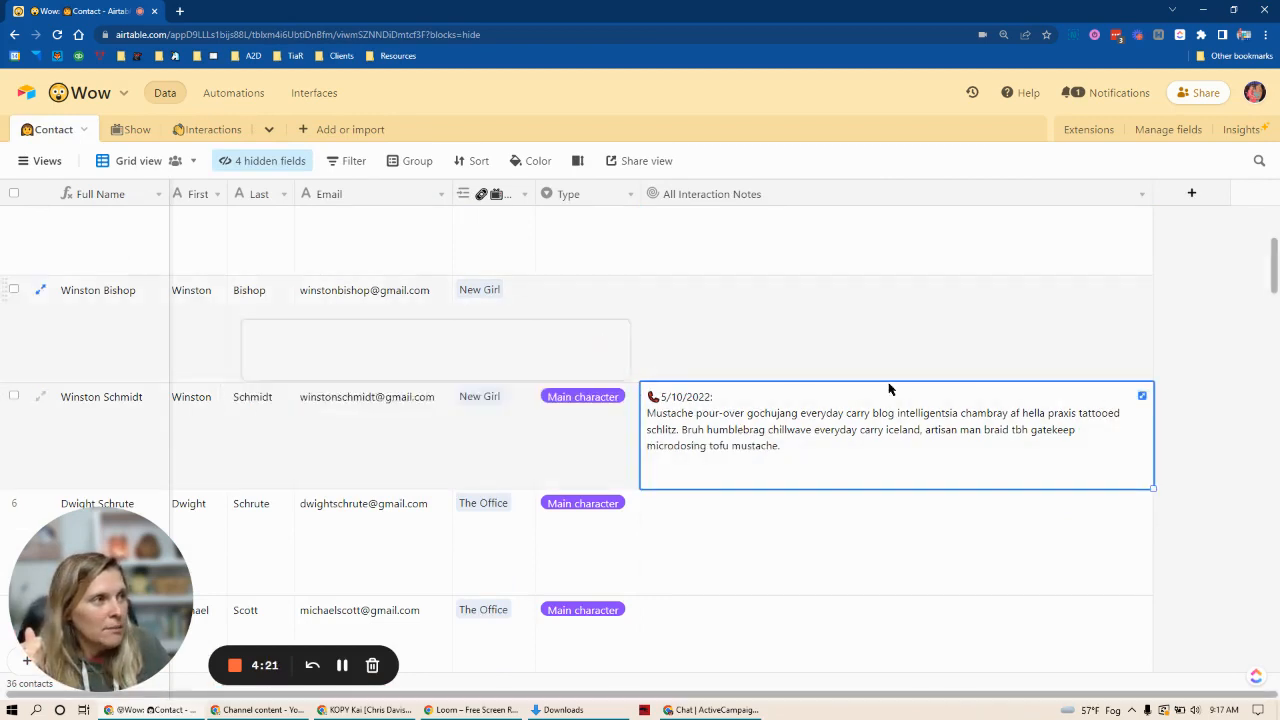
# Step: Expand the All Interaction Notes of the contact in row 14, check the asterisk divider between entries, and close the notes
pyautogui.scroll(-9, 889, 386)
pyautogui.scroll(-2, 924, 417)
pyautogui.click(1032, 400)
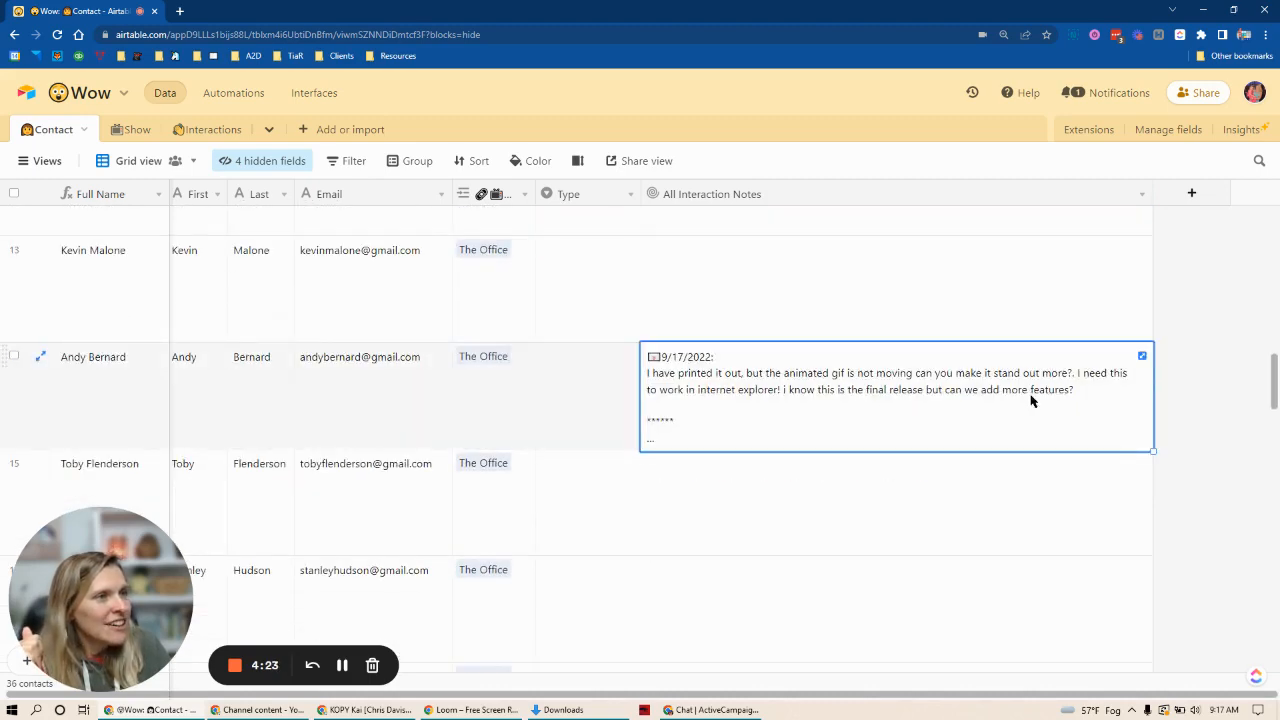
pyautogui.click(1142, 357)
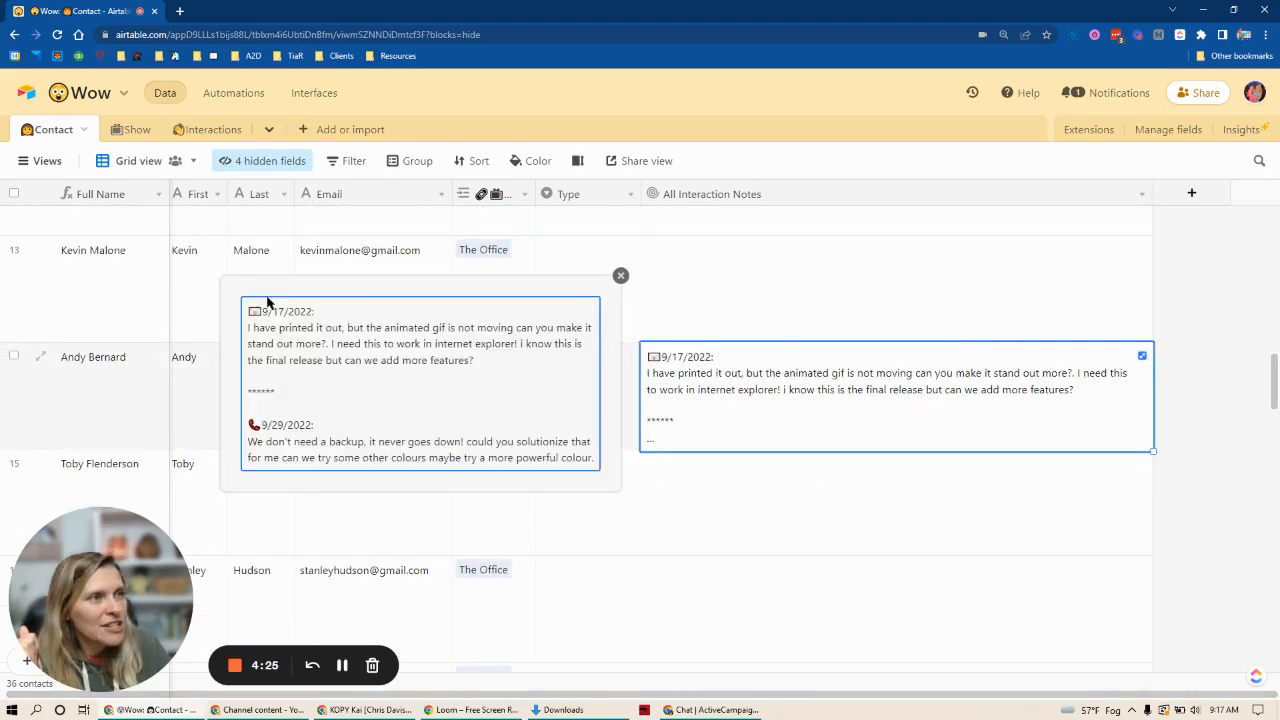
pyautogui.moveTo(249, 399); pyautogui.dragTo(299, 398)
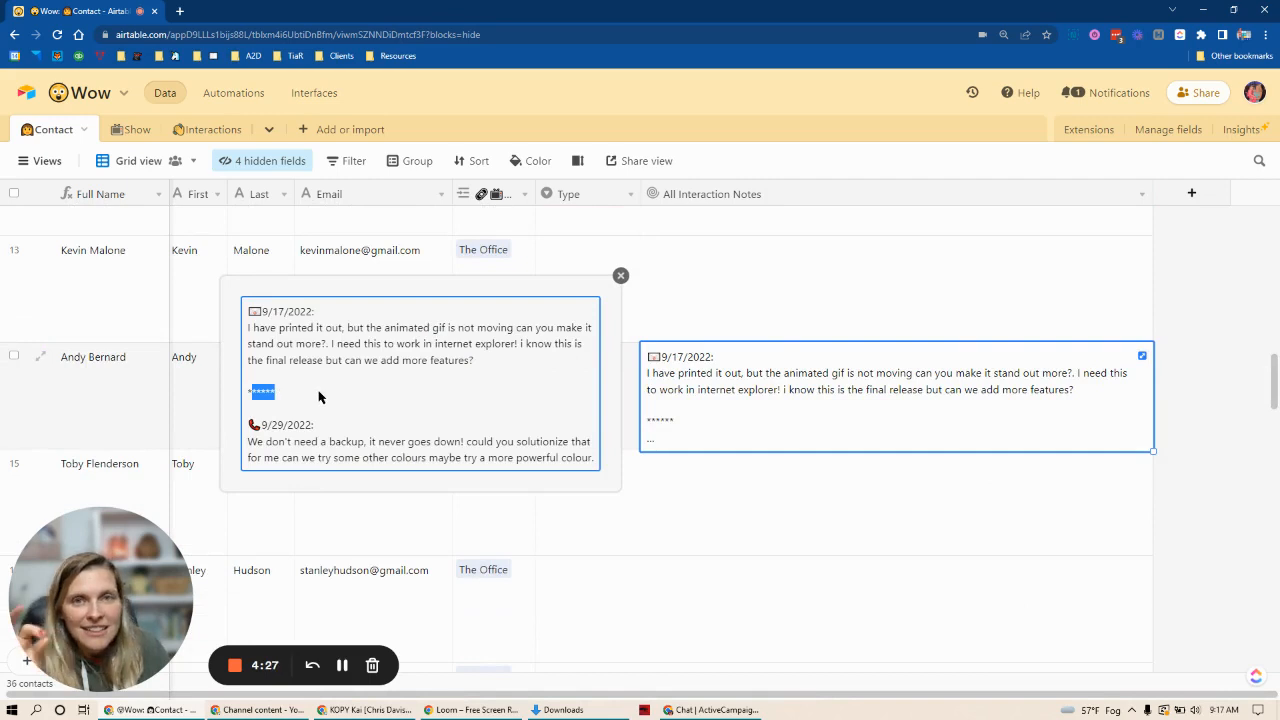
pyautogui.click(621, 276)
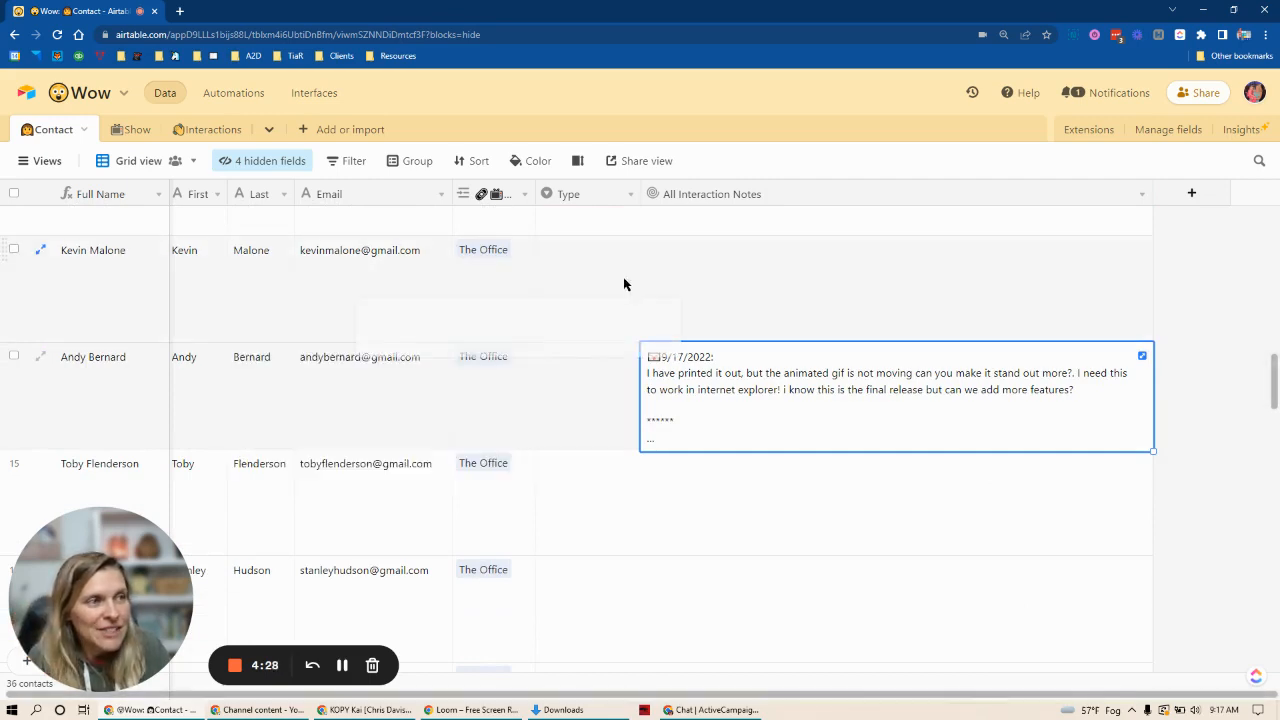